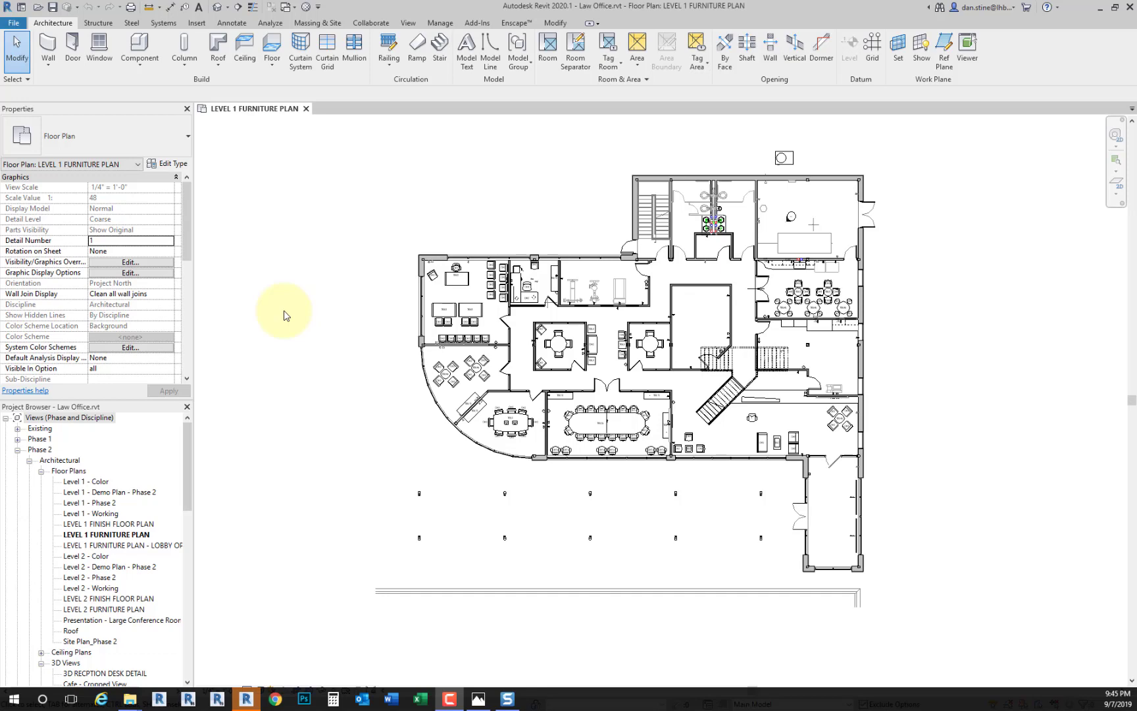
Open the project's Material Browser and expand the Home level of the material libraries.
{"action": "left_click", "coordinate": [440, 22]}
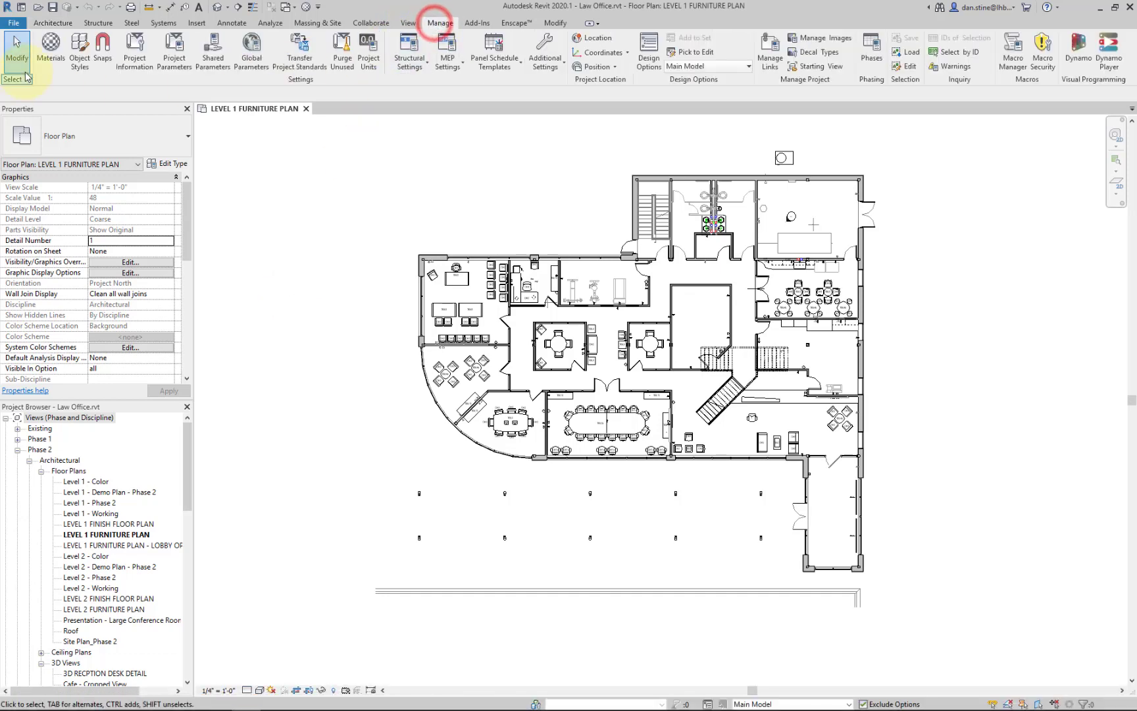
{"action": "left_click", "coordinate": [53, 49]}
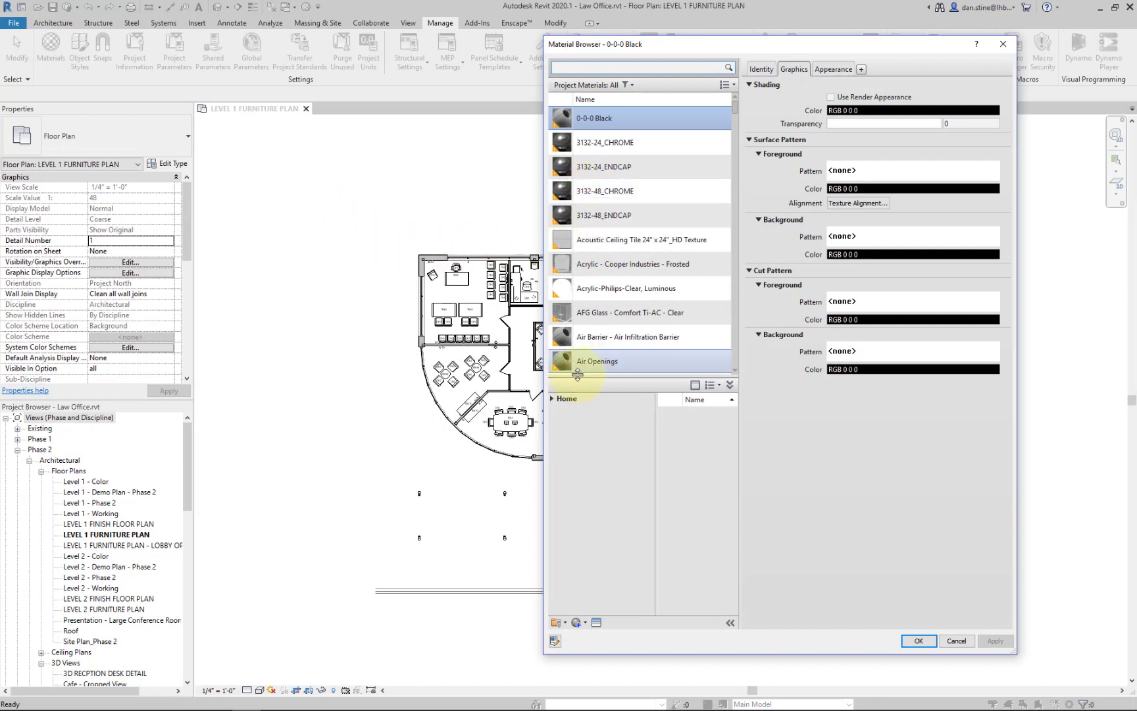
{"action": "left_click", "coordinate": [555, 399]}
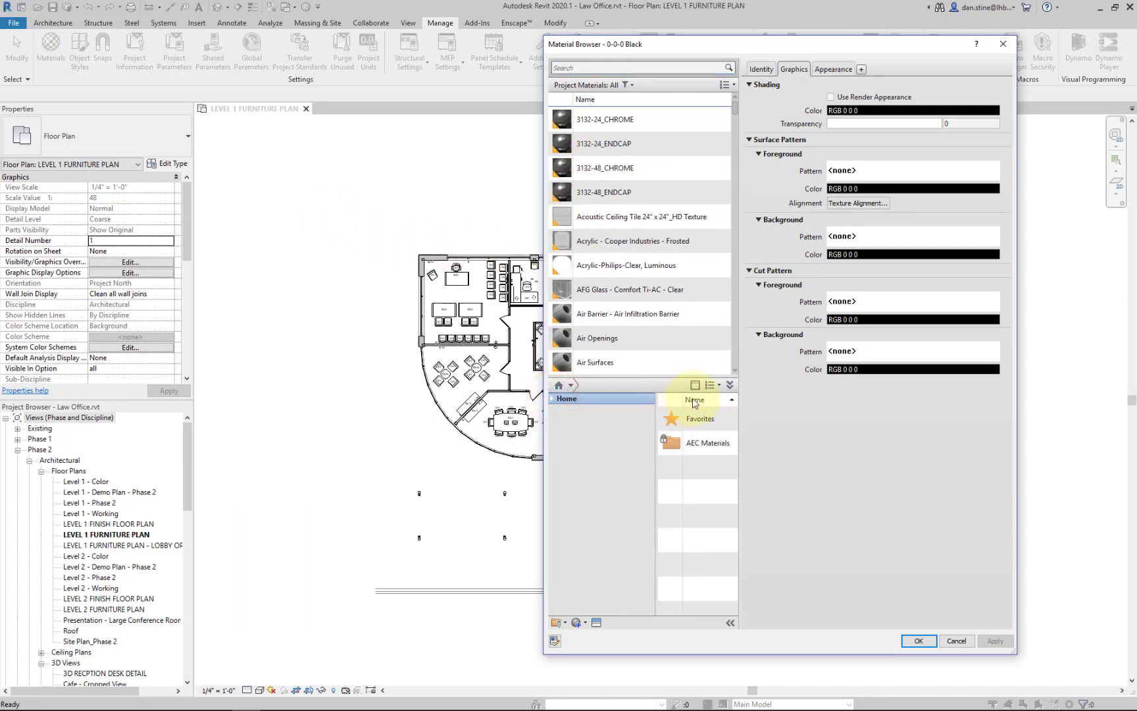
{"action": "left_click", "coordinate": [731, 386]}
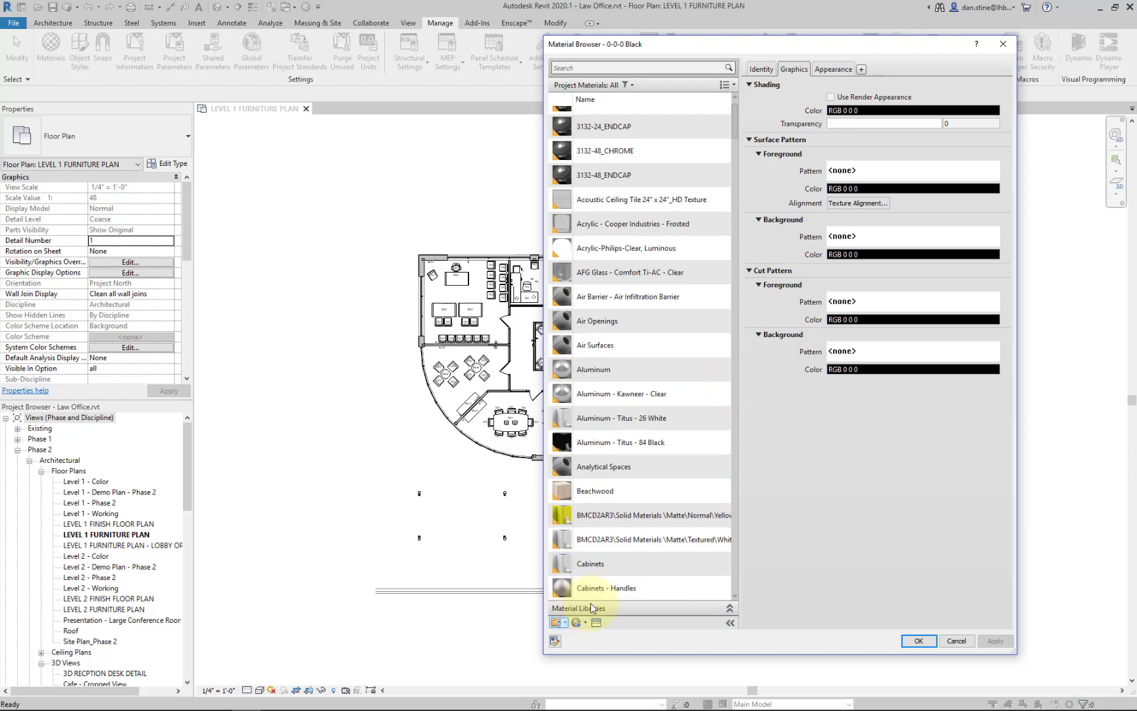
{"action": "left_click", "coordinate": [731, 610]}
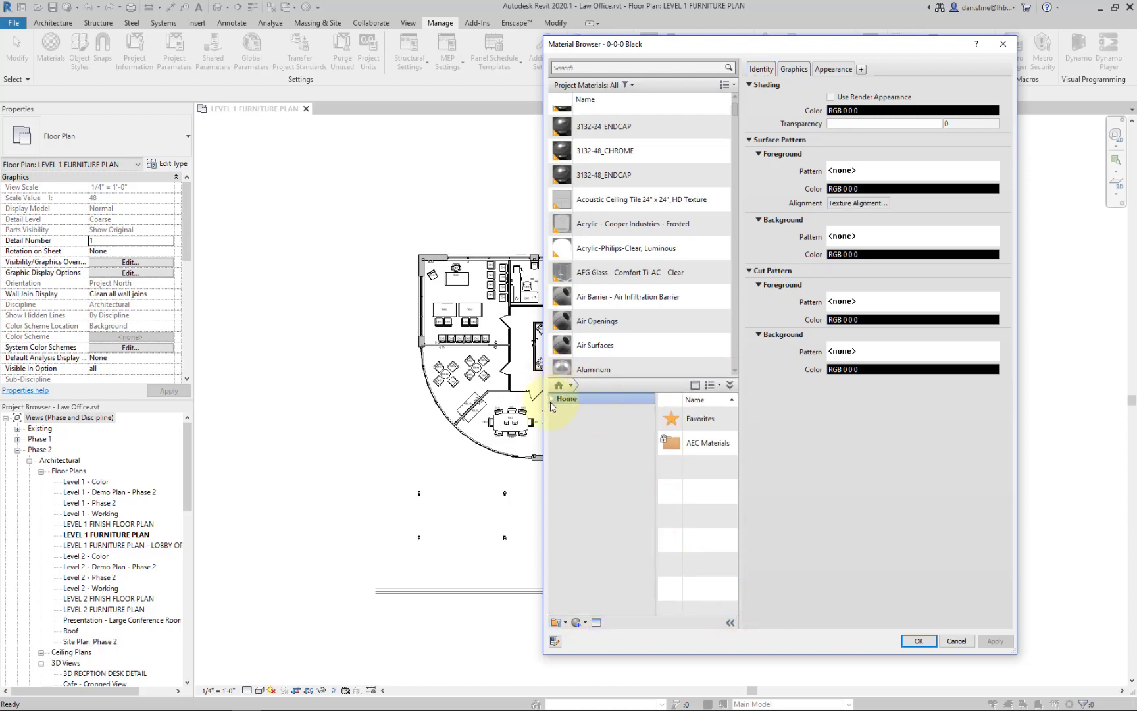
{"action": "left_click", "coordinate": [551, 399]}
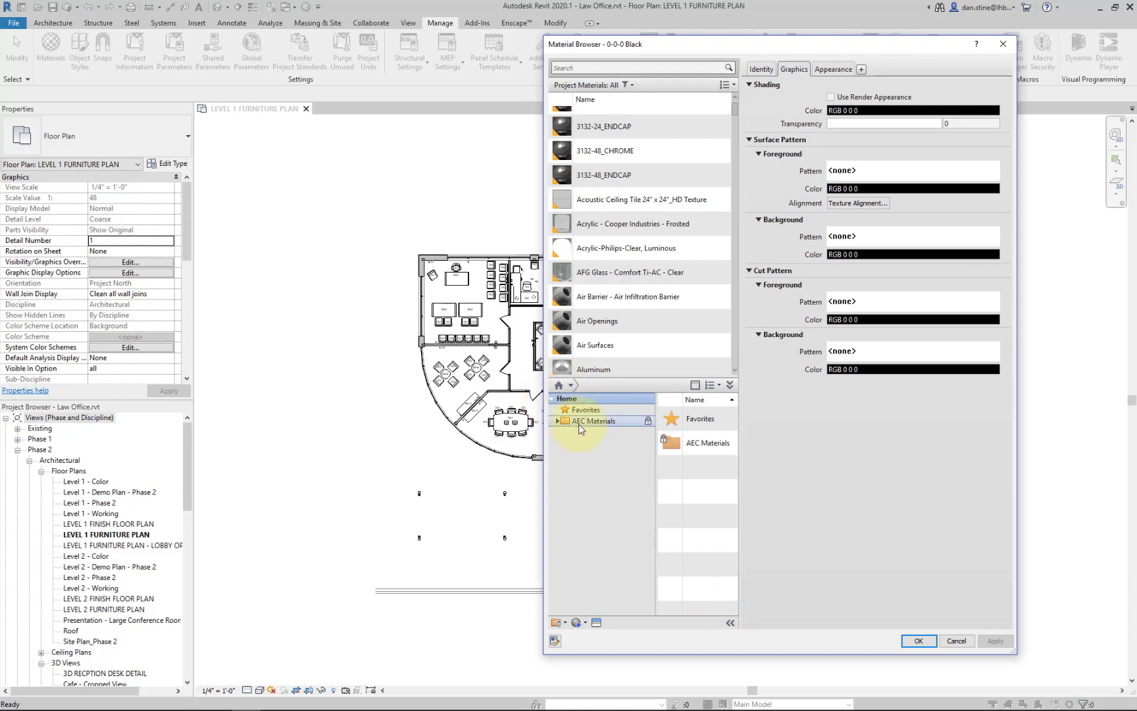
Create a new material library named "My Materials" in the Required Files folder.
{"action": "left_click", "coordinate": [563, 623]}
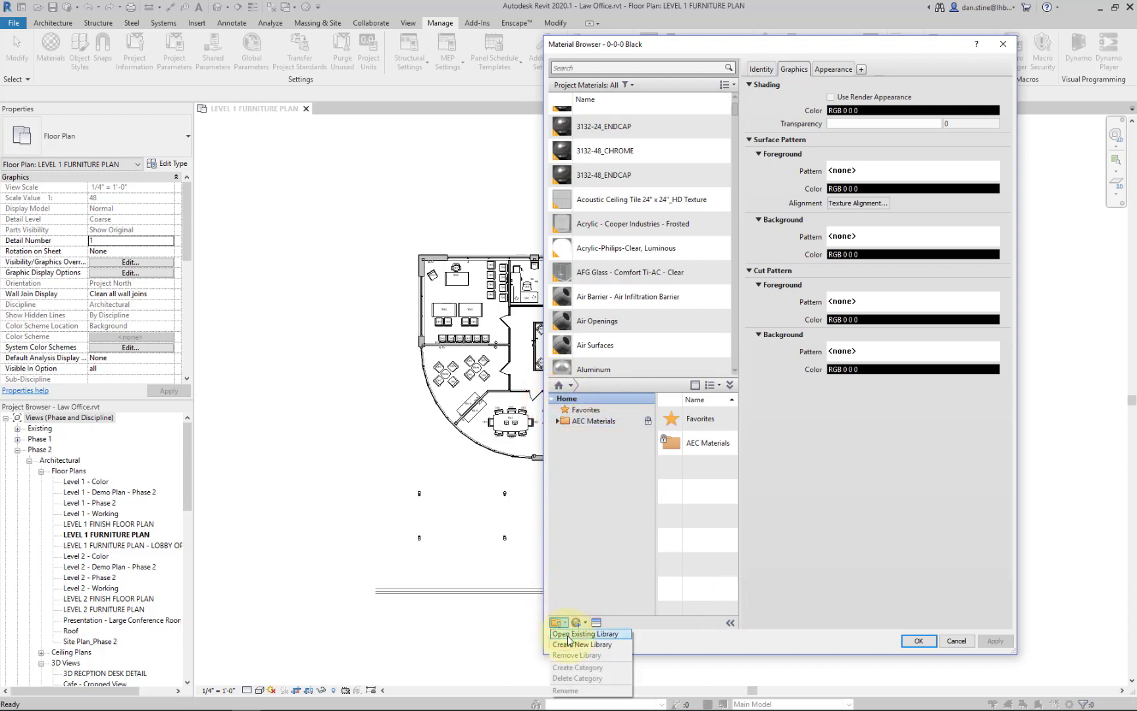
{"action": "left_click", "coordinate": [573, 645]}
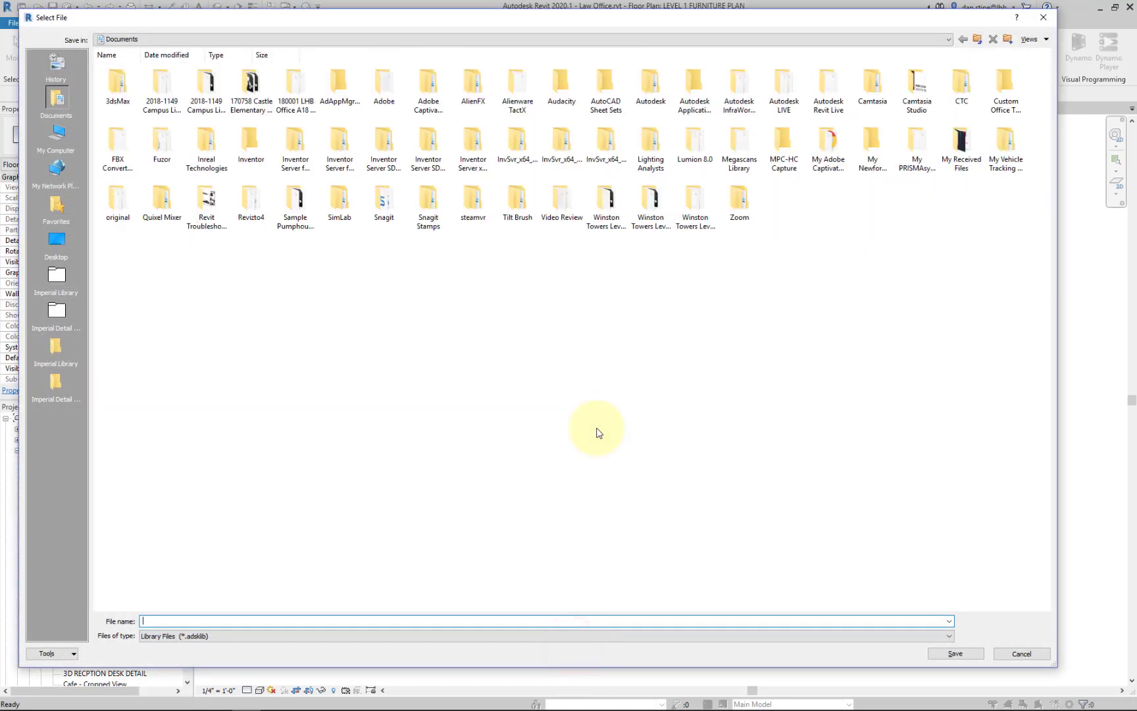
{"action": "left_click", "coordinate": [245, 621]}
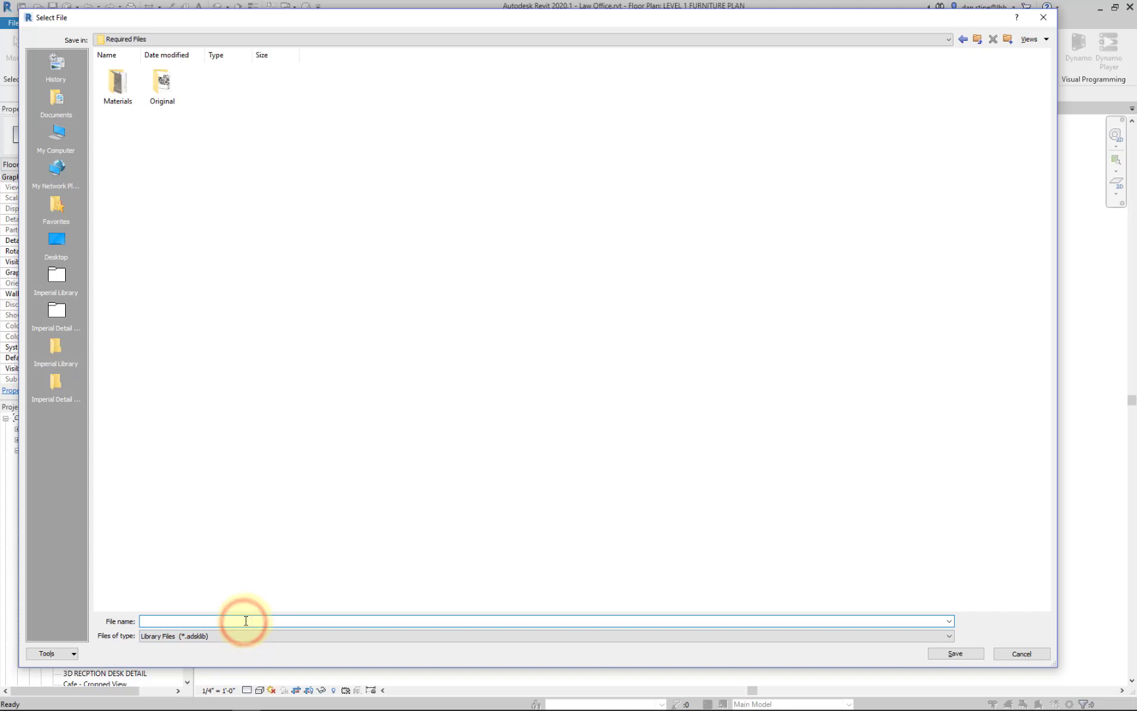
{"action": "type", "text": "My"}
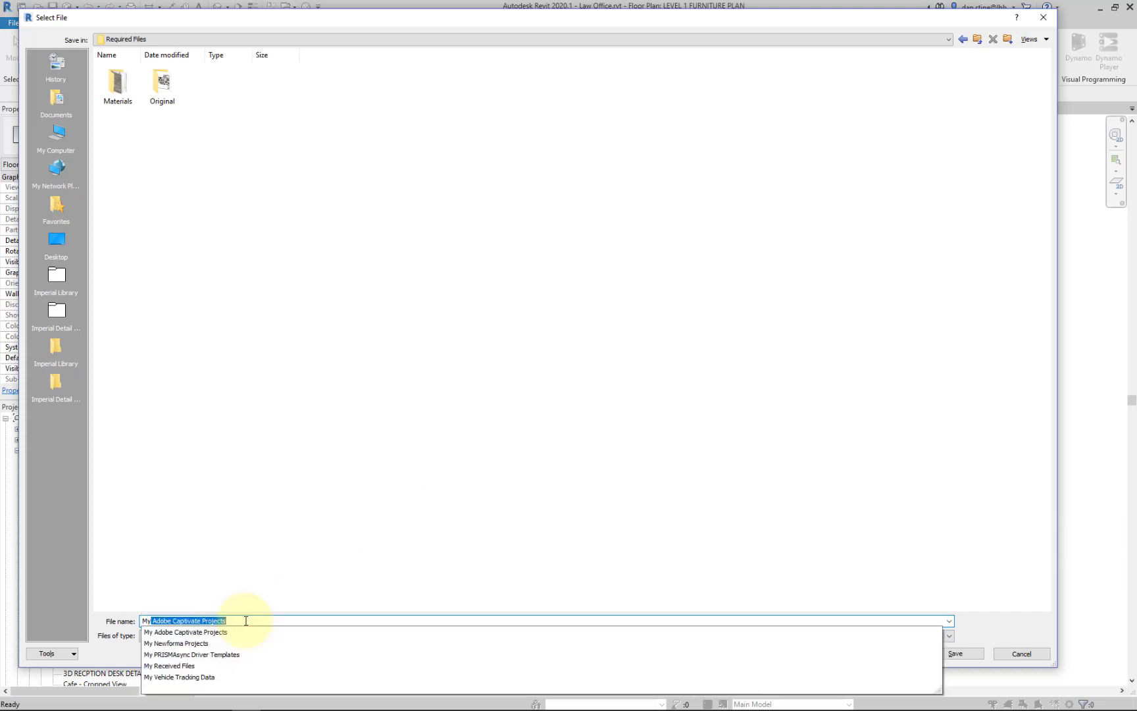
{"action": "type", "text": " Materials"}
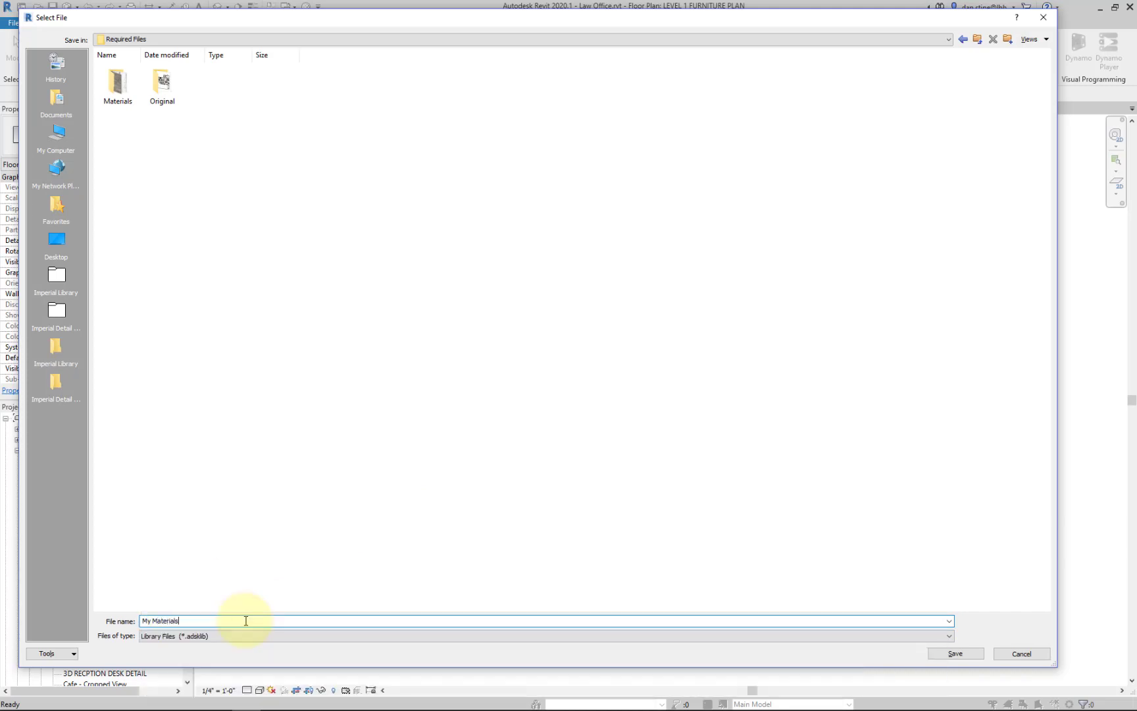
{"action": "left_click", "coordinate": [971, 653]}
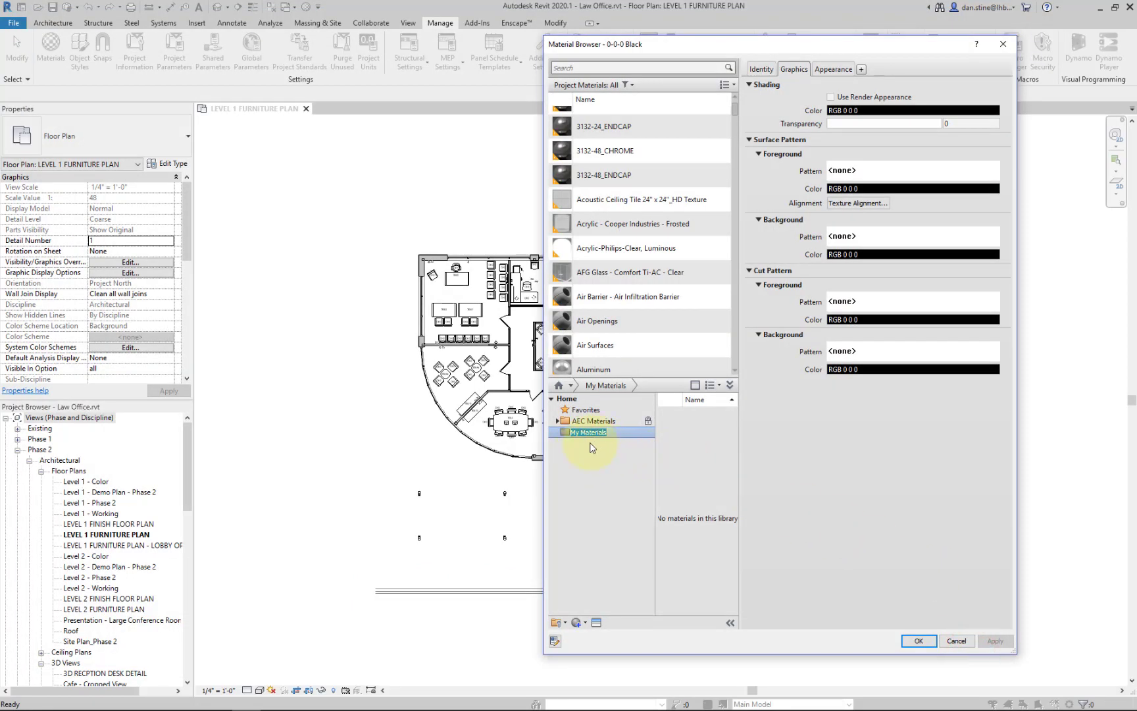
Add the project materials CPT1 and CPT3 to the My Materials library.
{"action": "scroll", "coordinate": [655, 368], "scroll_direction": "down", "scroll_amount": 1}
{"action": "left_click", "coordinate": [615, 68]}
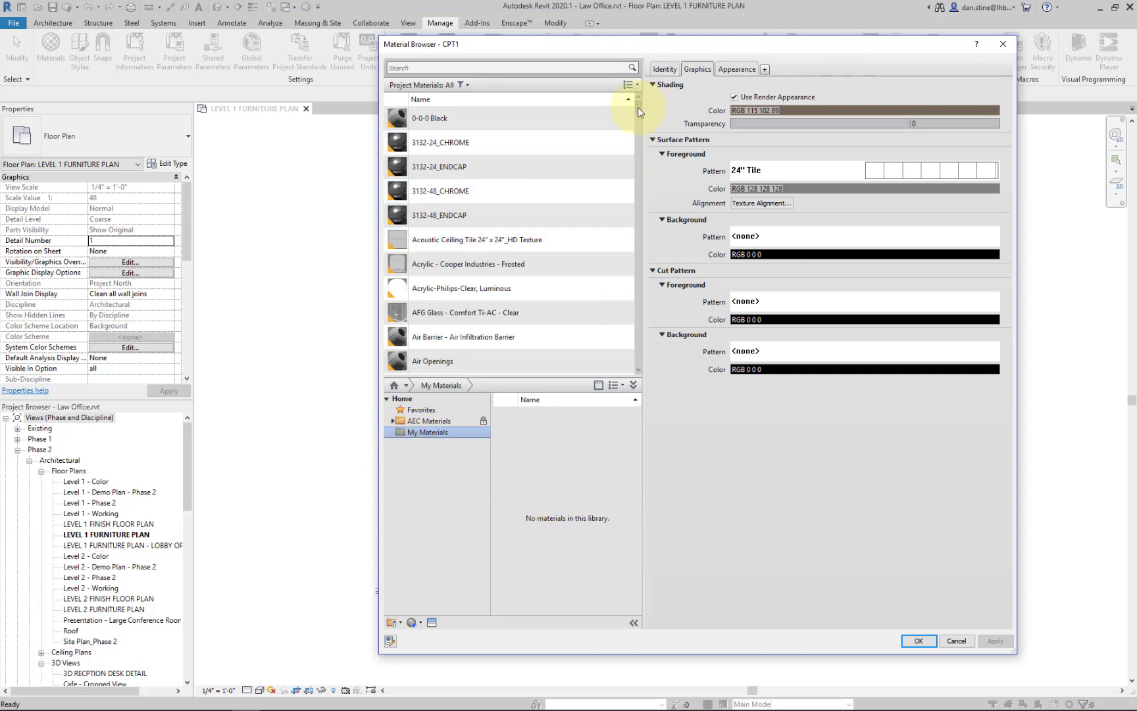
{"action": "left_click_drag", "start_coordinate": [638, 112], "coordinate": [642, 153]}
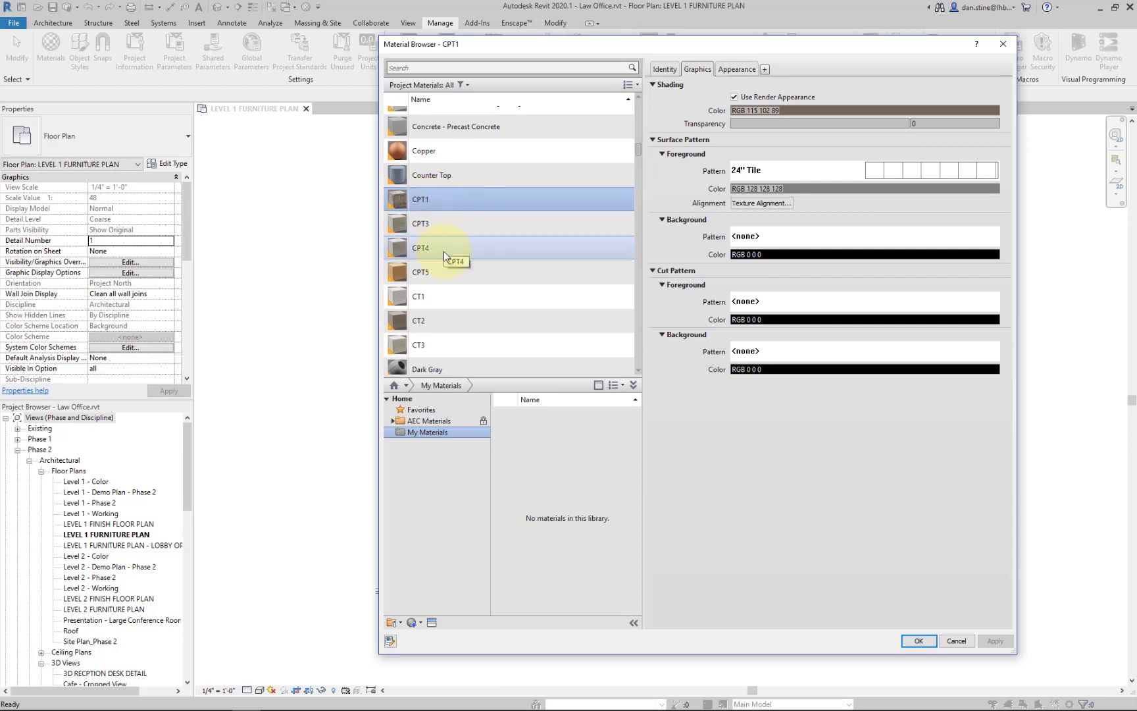
{"action": "left_click", "coordinate": [428, 200]}
{"action": "left_click_drag", "start_coordinate": [428, 201], "coordinate": [530, 441]}
{"action": "mouse_move", "coordinate": [425, 215]}
{"action": "left_mouse_down"}
{"action": "mouse_move", "coordinate": [539, 305]}
{"action": "mouse_move", "coordinate": [569, 447]}
{"action": "left_mouse_up"}
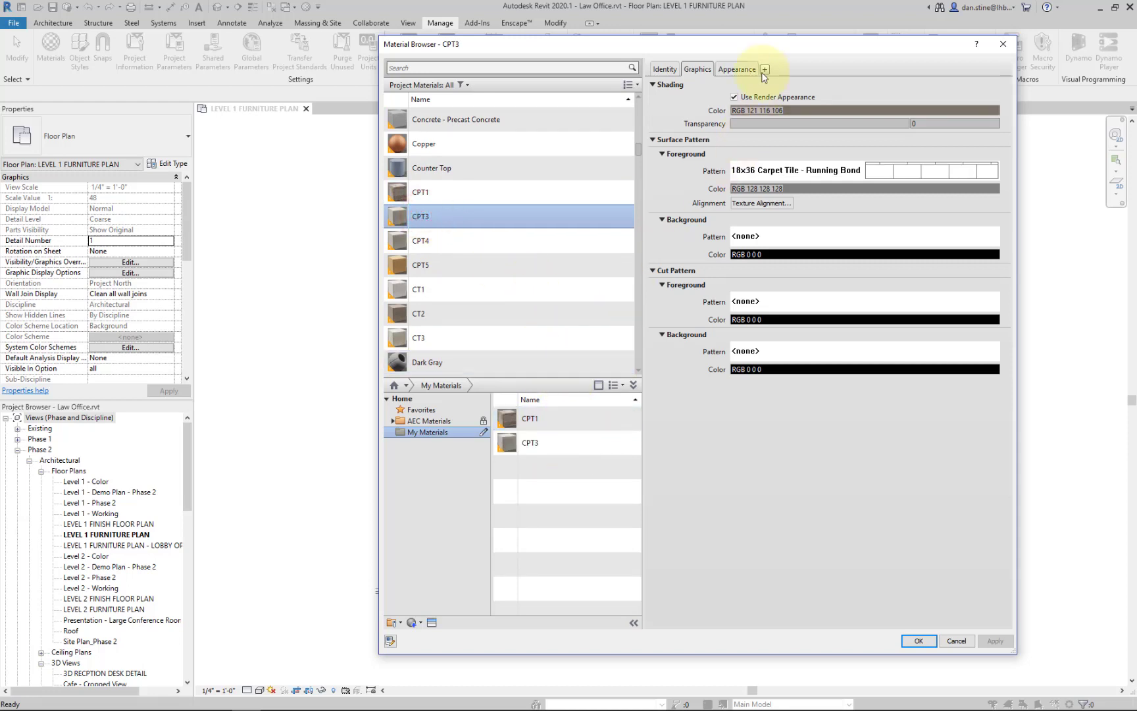
Inspect the CPT3 material's appearance settings and its image texture.
{"action": "left_click", "coordinate": [738, 69]}
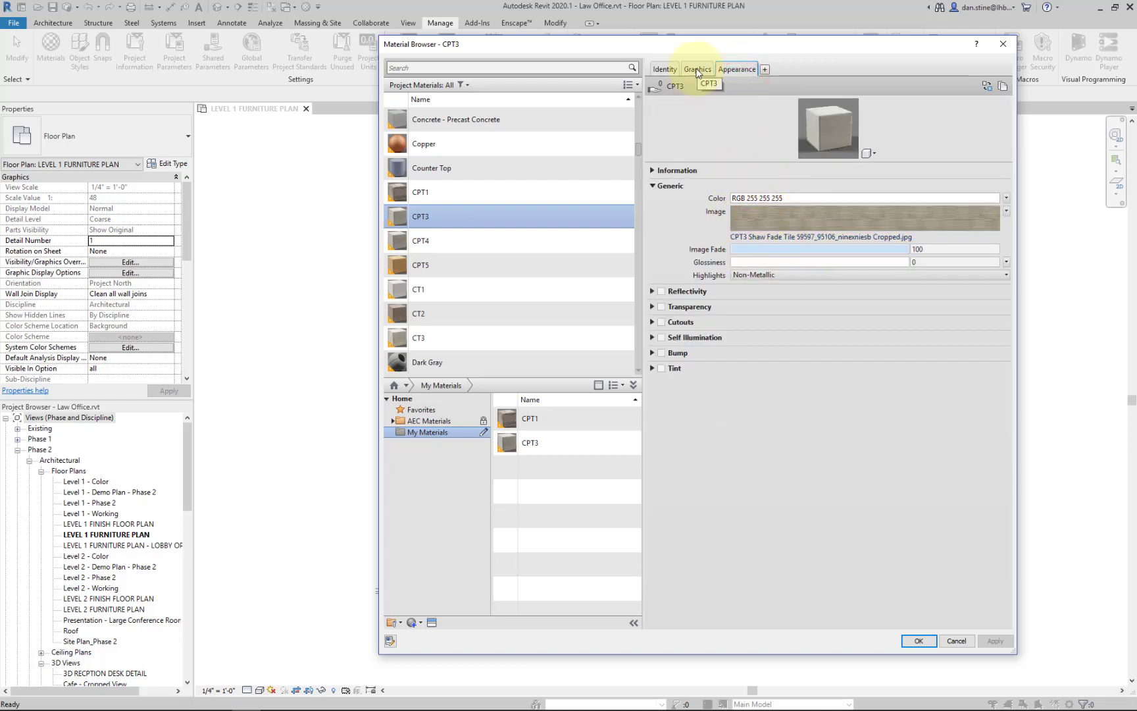
{"action": "left_click", "coordinate": [776, 219]}
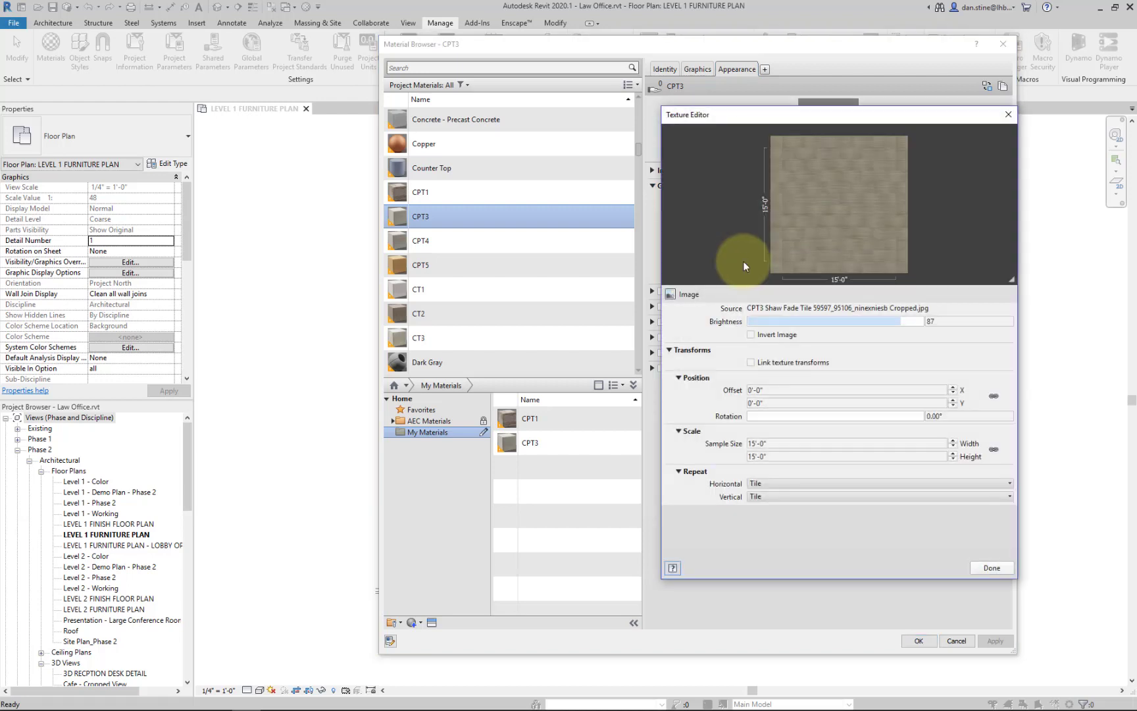
{"action": "left_click", "coordinate": [992, 566]}
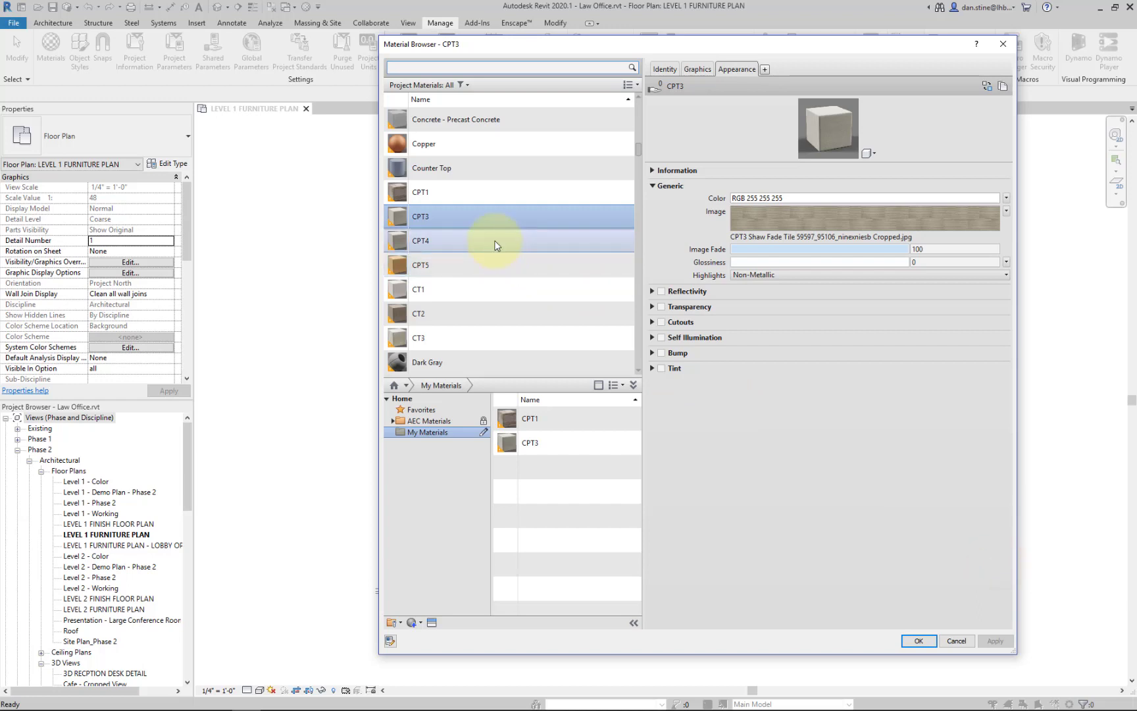
Add materials CPT4, CT1, CT2 and CT3 to the My Materials library and accept the Material Browser changes.
{"action": "left_click_drag", "start_coordinate": [495, 245], "coordinate": [526, 464]}
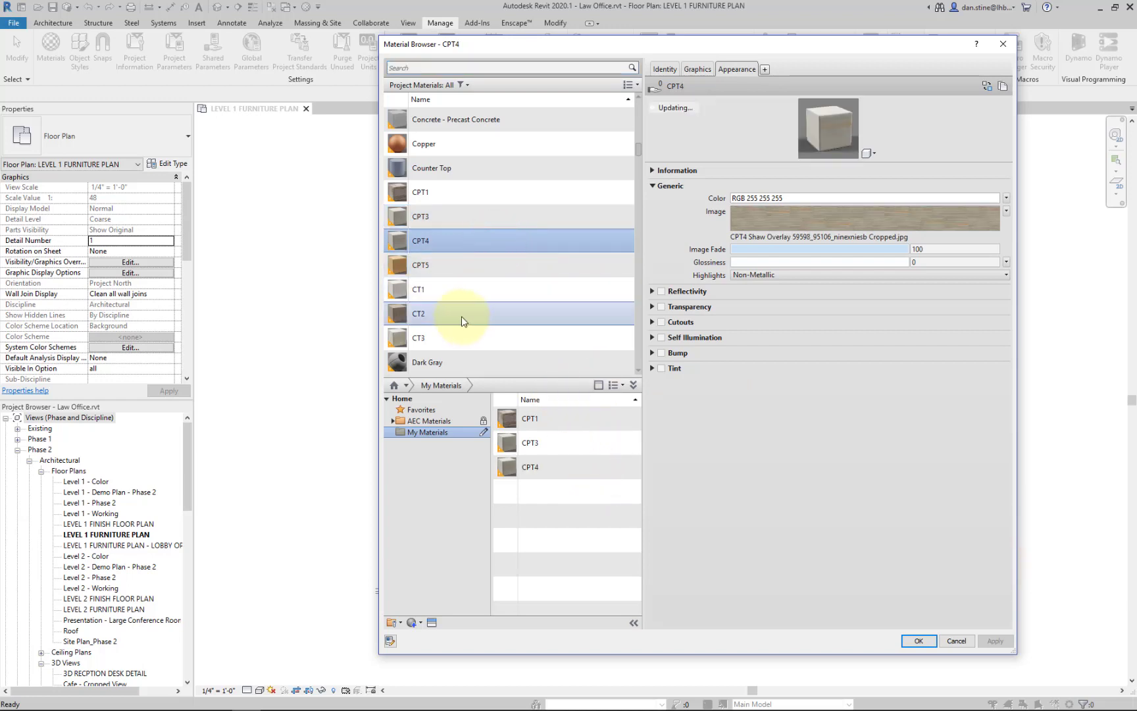
{"action": "left_click_drag", "start_coordinate": [445, 289], "coordinate": [566, 492]}
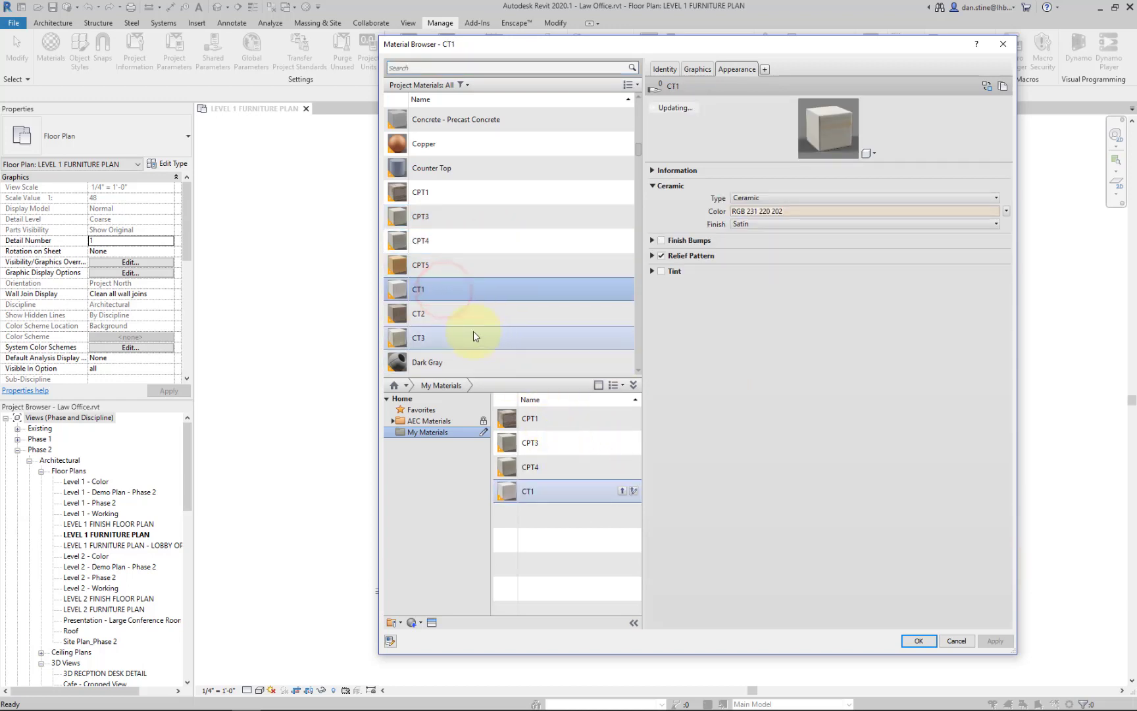
{"action": "left_click_drag", "start_coordinate": [445, 314], "coordinate": [546, 520]}
{"action": "left_click_drag", "start_coordinate": [449, 337], "coordinate": [530, 537]}
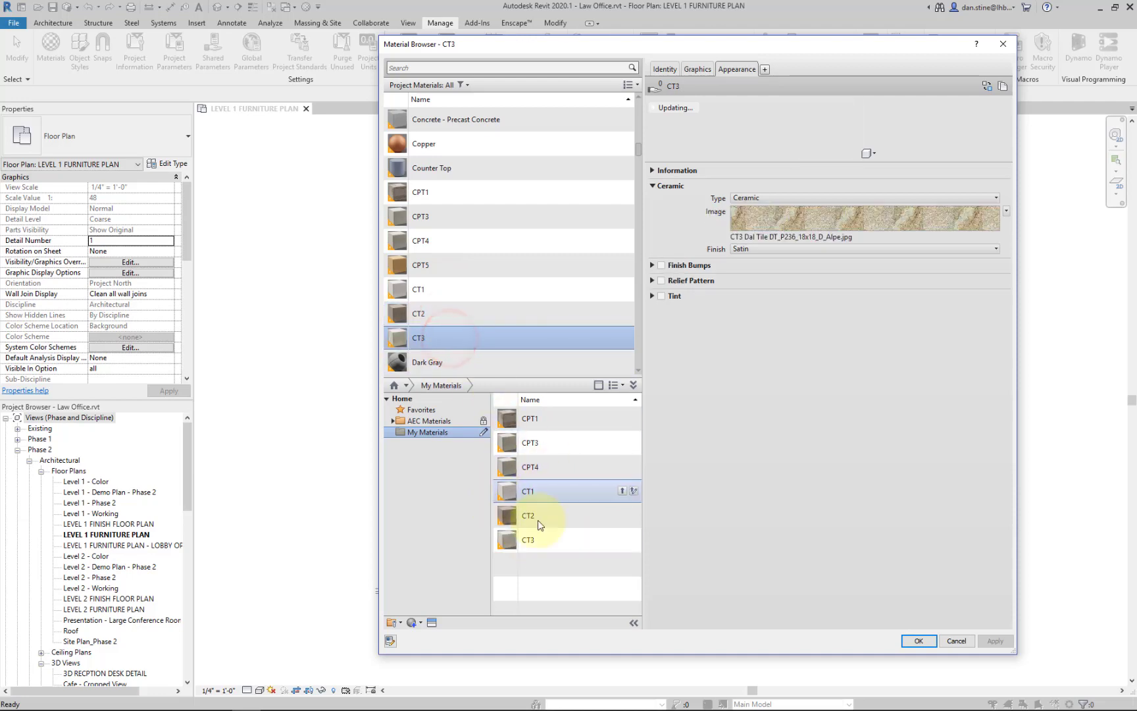
{"action": "left_click", "coordinate": [920, 641]}
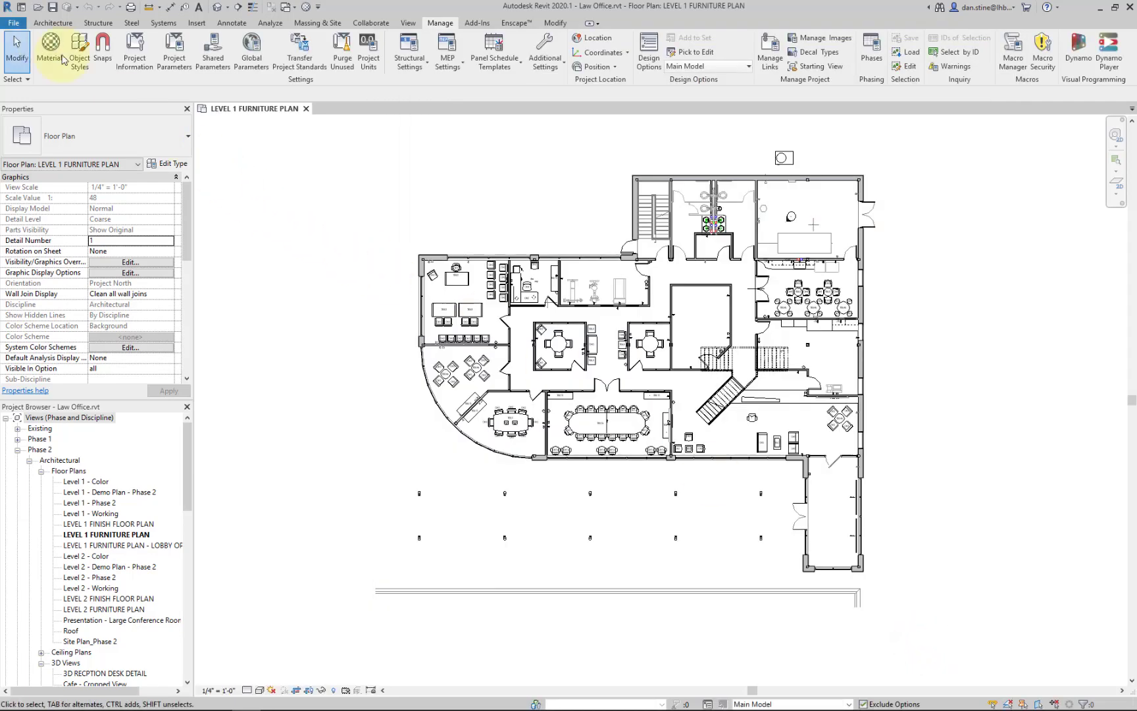
Create a new project, accepting the preset new-project options.
{"action": "left_click", "coordinate": [13, 24]}
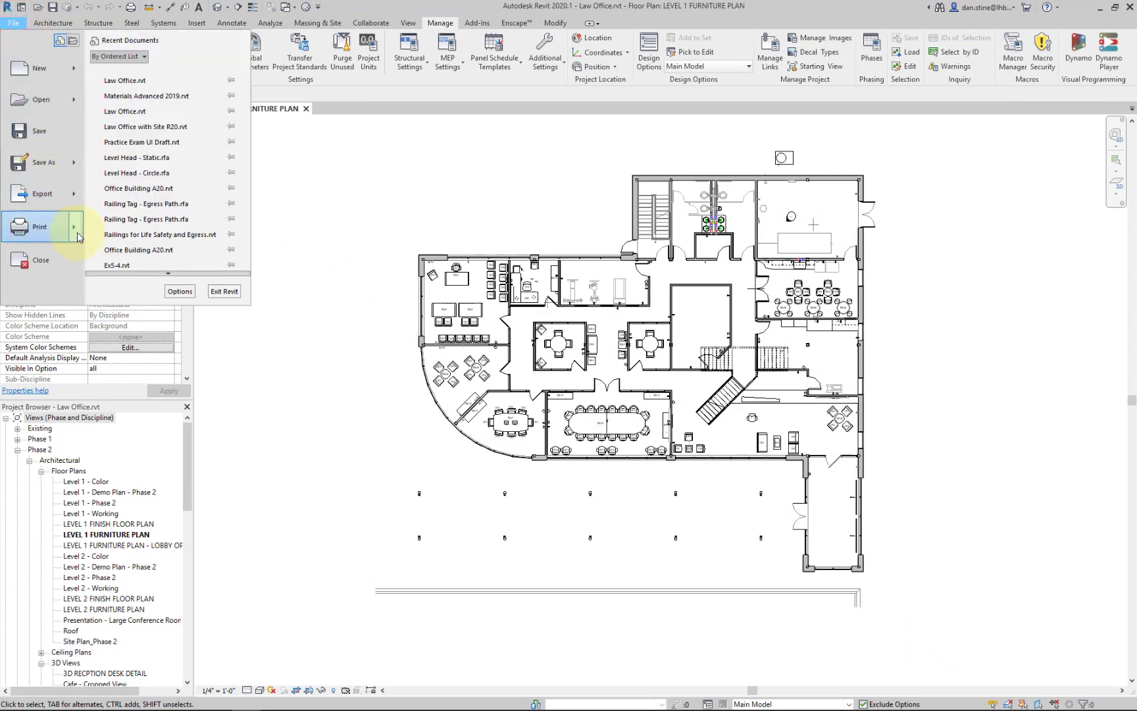
{"action": "left_click", "coordinate": [41, 73]}
{"action": "left_click", "coordinate": [540, 402]}
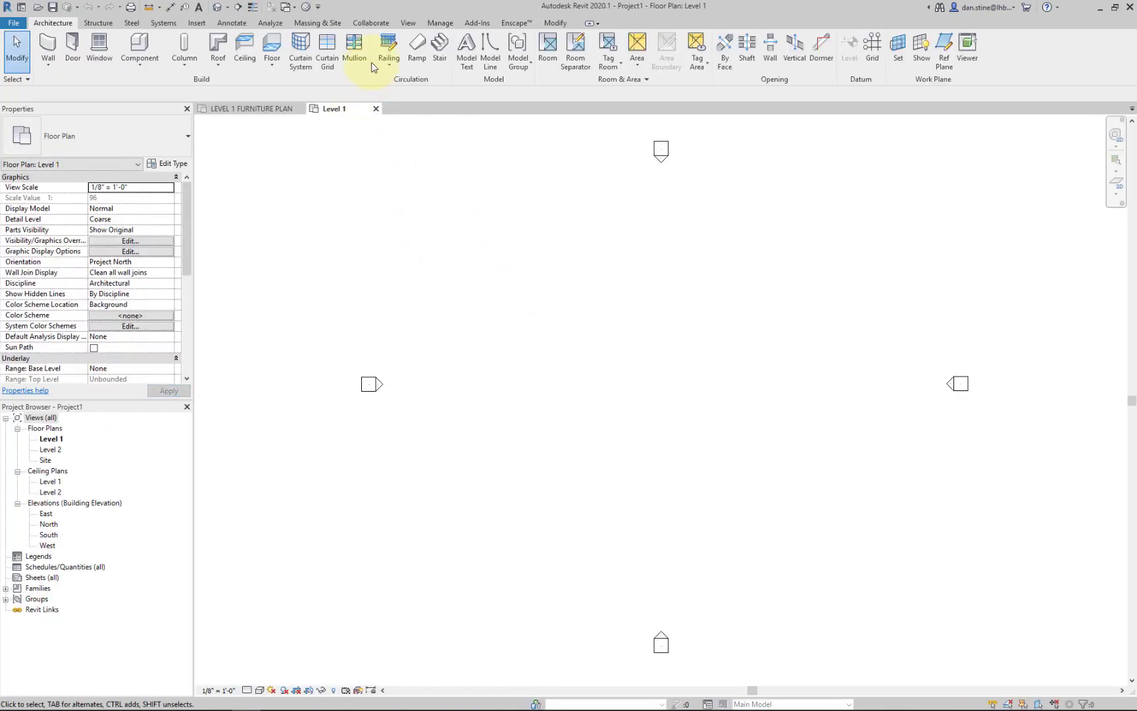
Load the CPT1 material from the My Materials library into the new project's materials.
{"action": "left_click", "coordinate": [431, 24]}
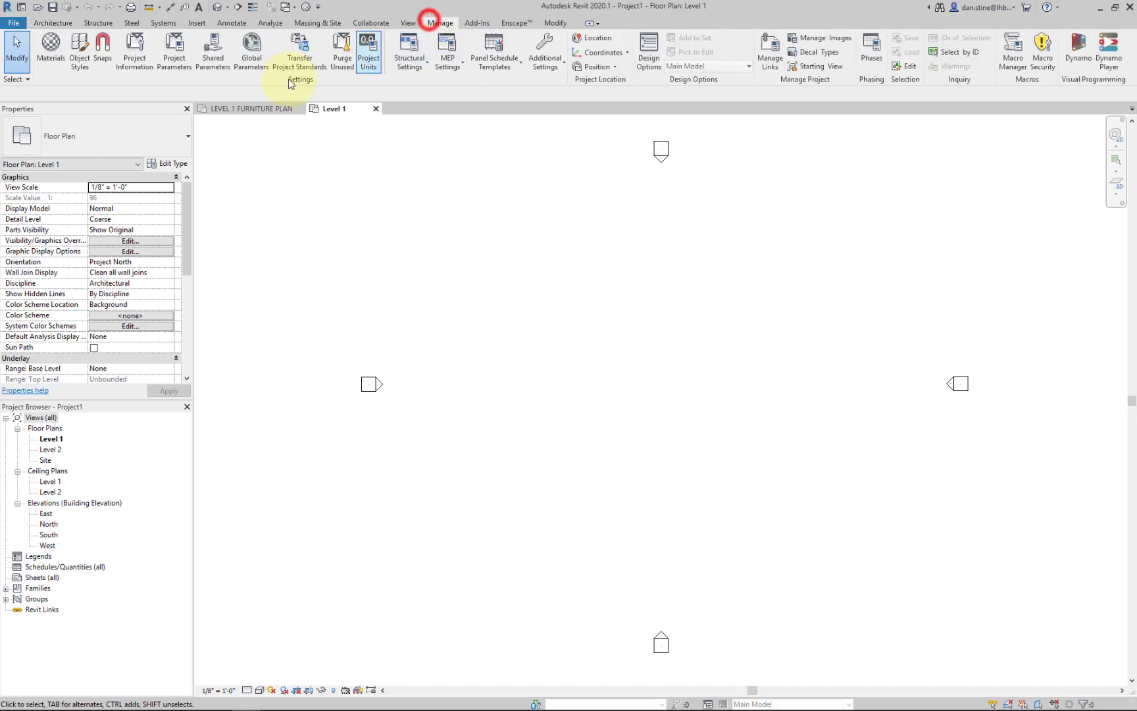
{"action": "left_click", "coordinate": [58, 50]}
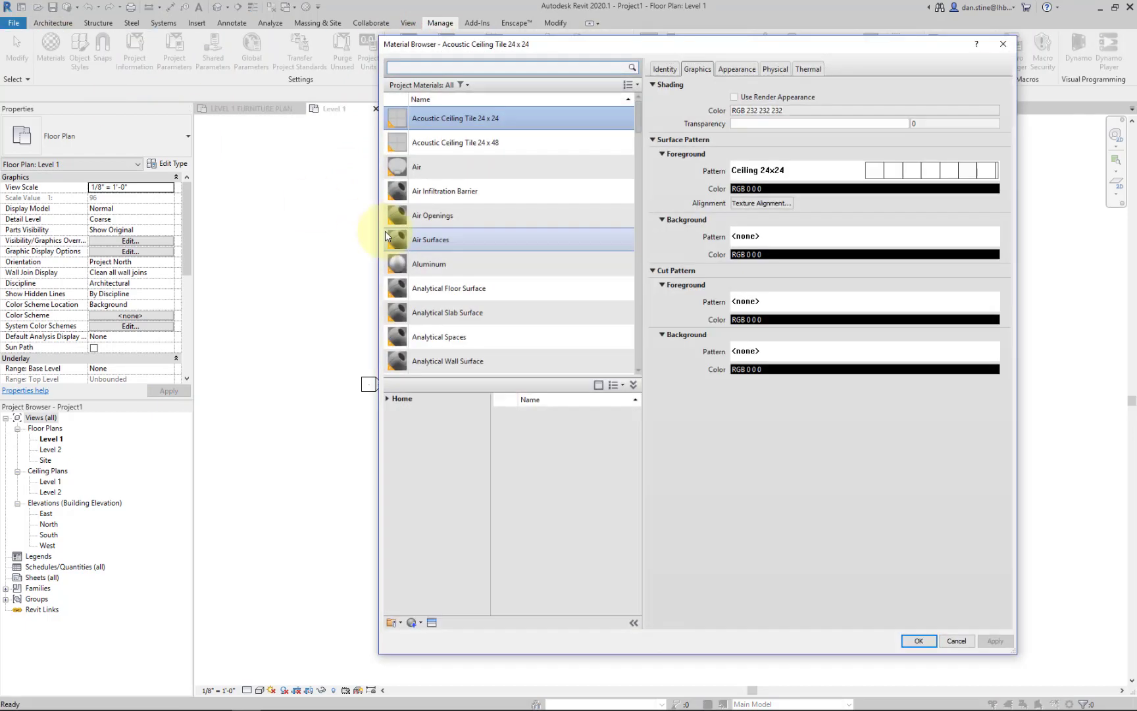
{"action": "left_click", "coordinate": [392, 400]}
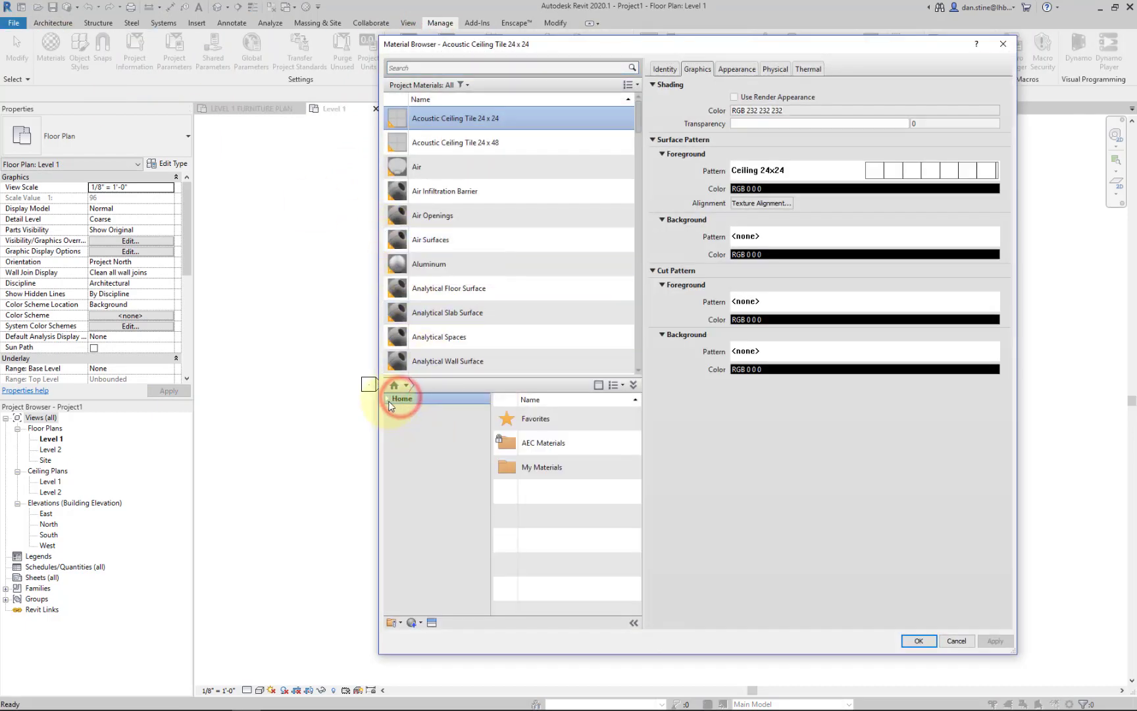
{"action": "left_click", "coordinate": [404, 431]}
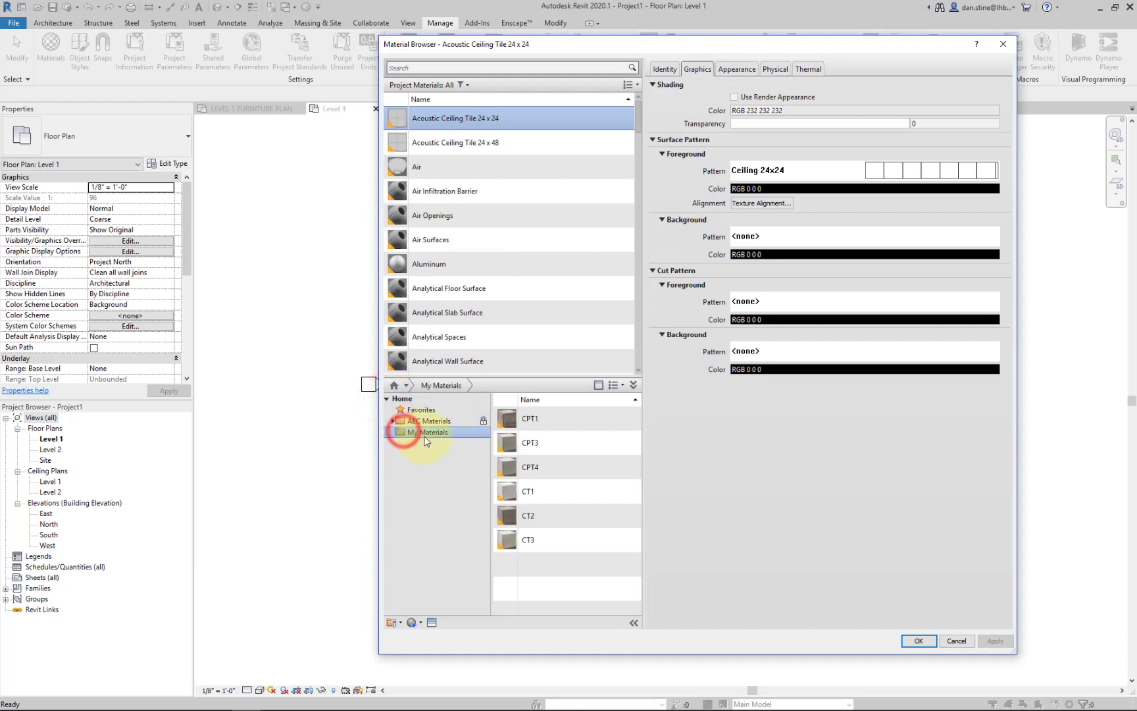
{"action": "double_click", "coordinate": [551, 419]}
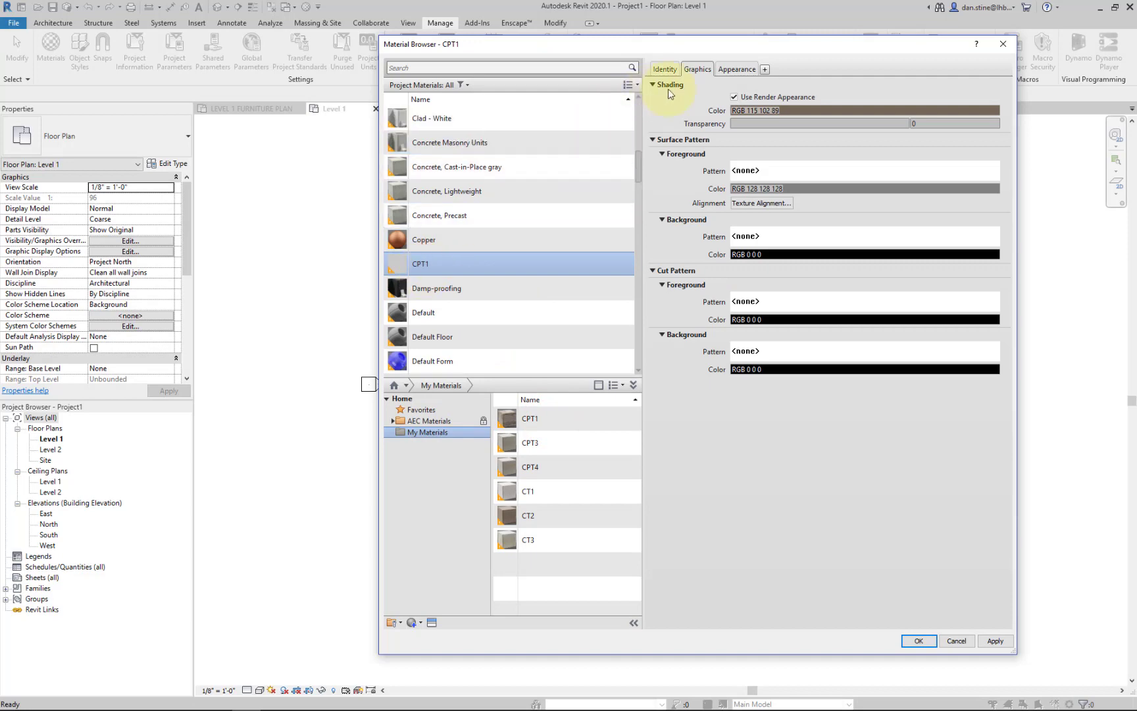
Review CPT1's appearance, image texture and identity information, and accept the Material Browser changes.
{"action": "left_click", "coordinate": [729, 69]}
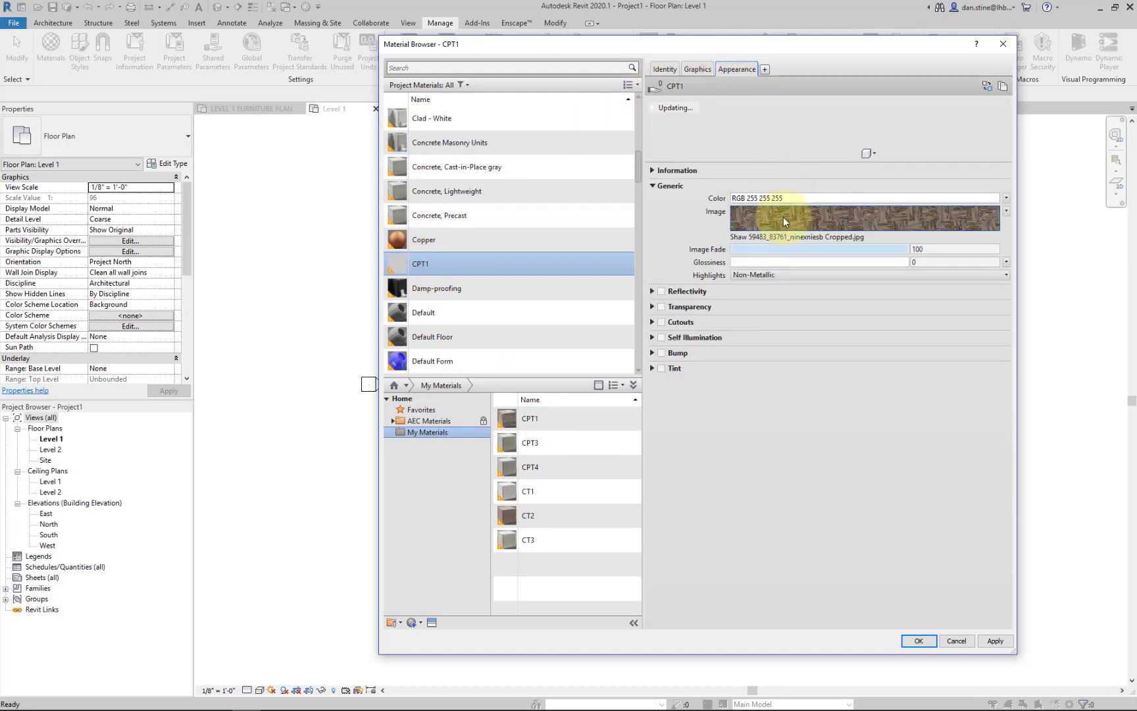
{"action": "left_click", "coordinate": [784, 218]}
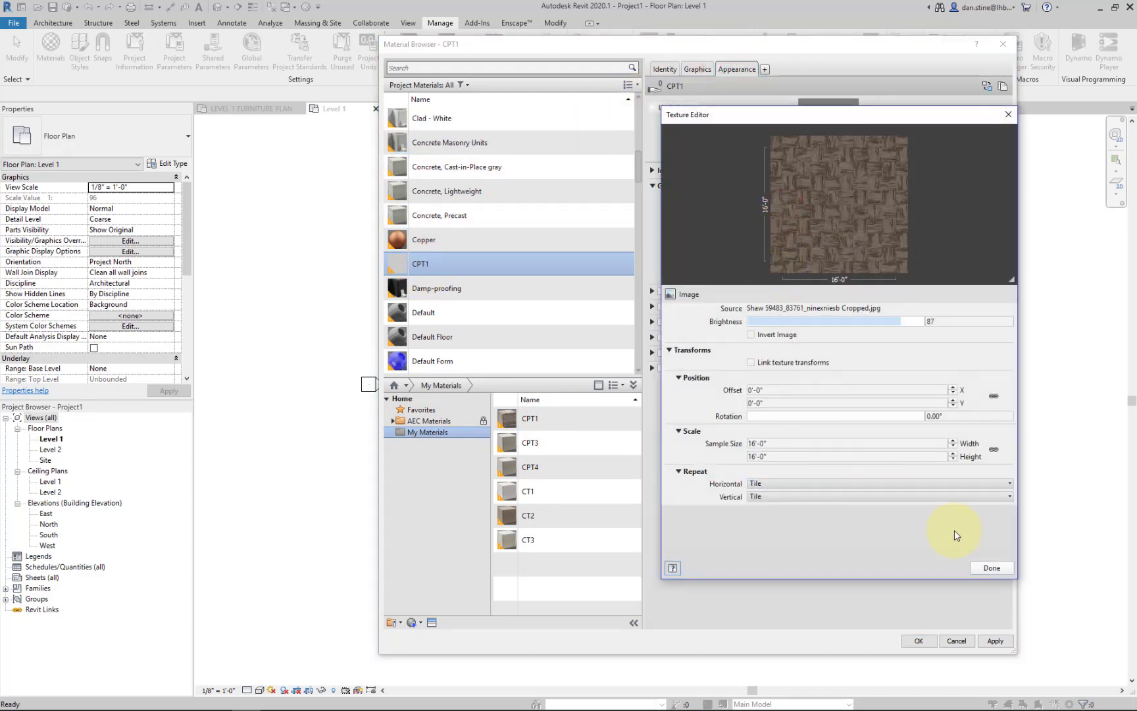
{"action": "left_click", "coordinate": [993, 568]}
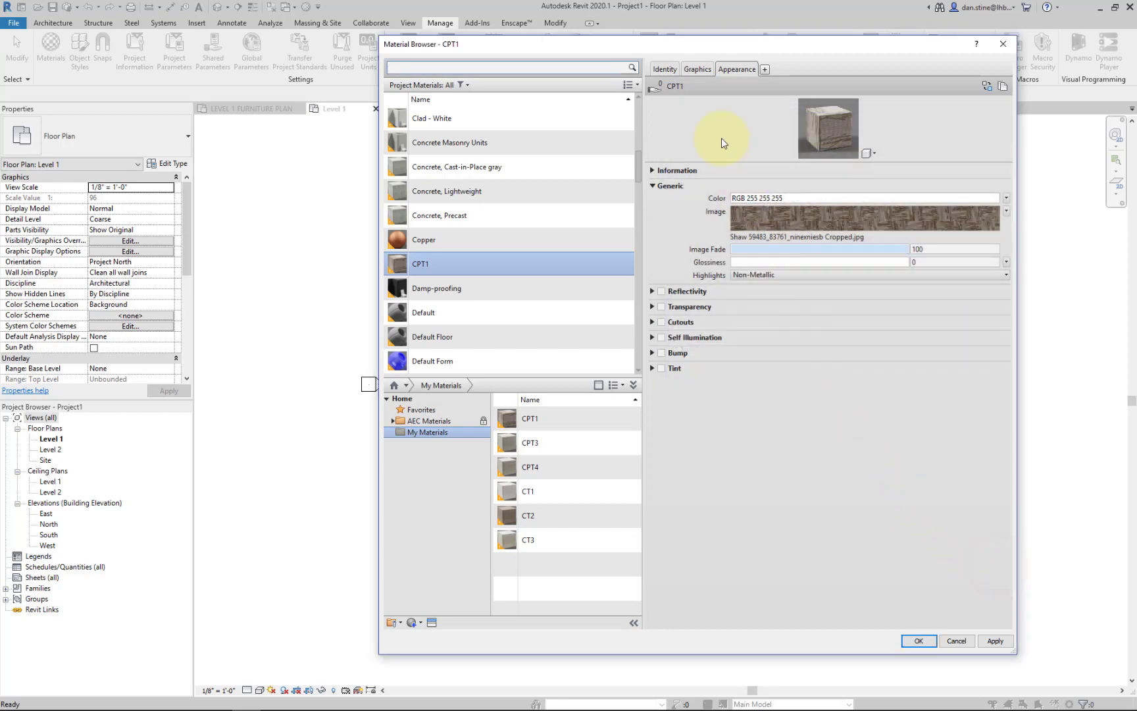
{"action": "left_click", "coordinate": [664, 70]}
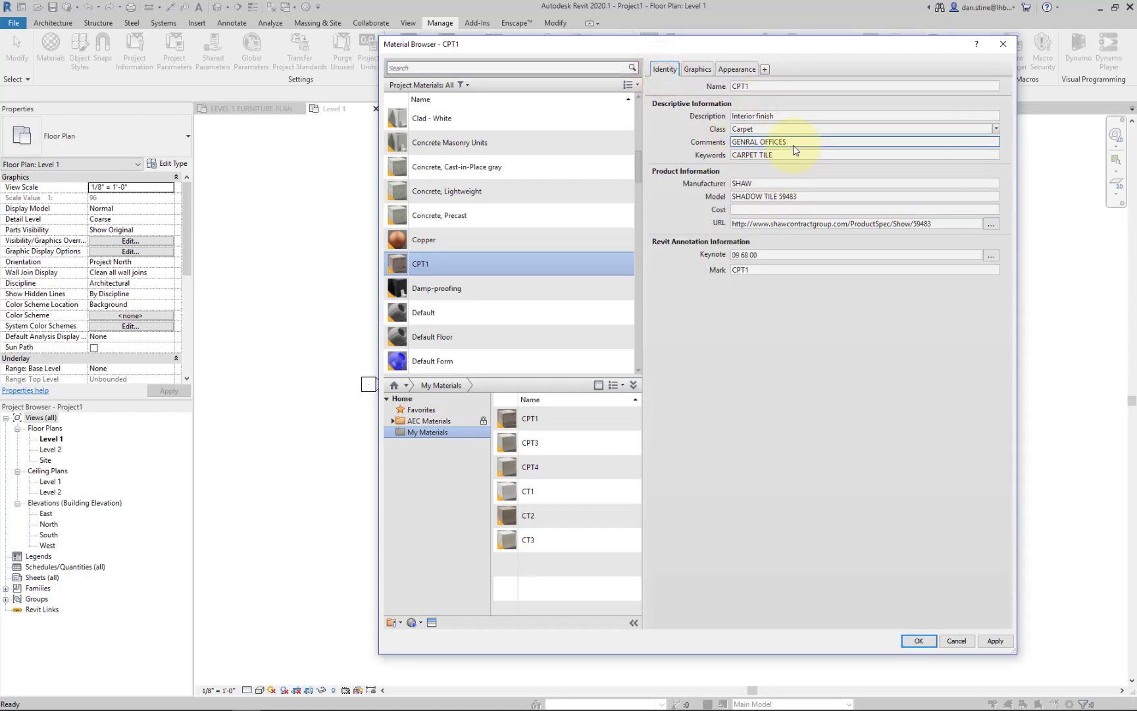
{"action": "scroll", "coordinate": [550, 369], "scroll_direction": "down", "scroll_amount": 1}
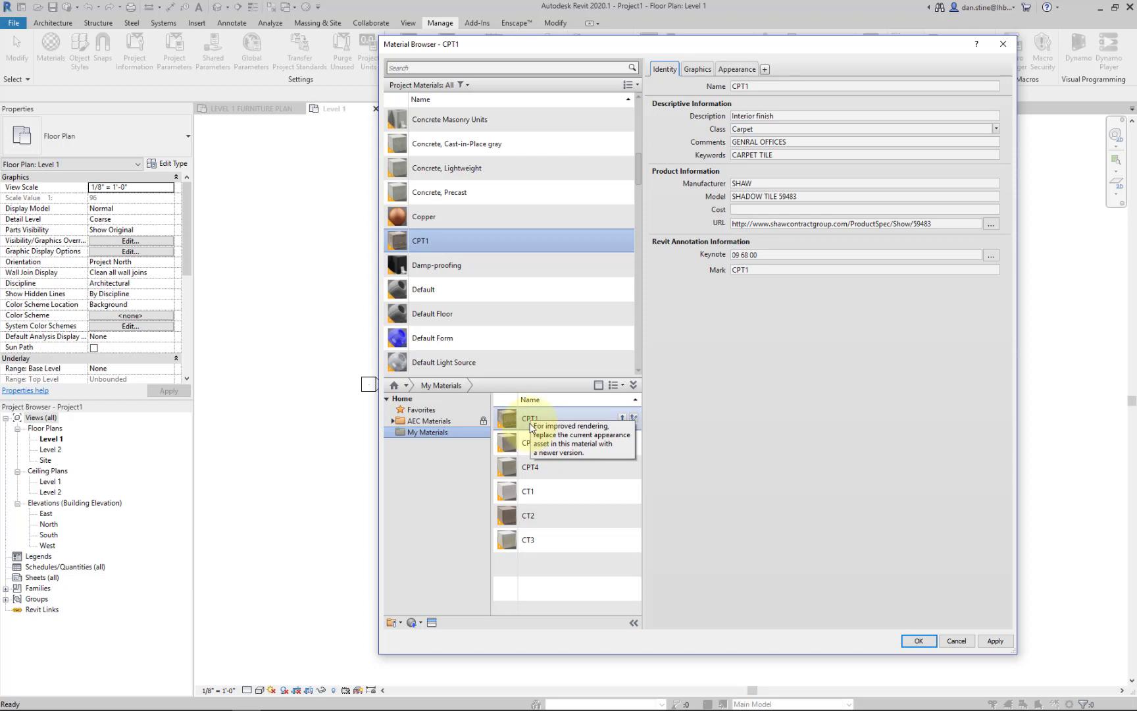
{"action": "left_click", "coordinate": [919, 641]}
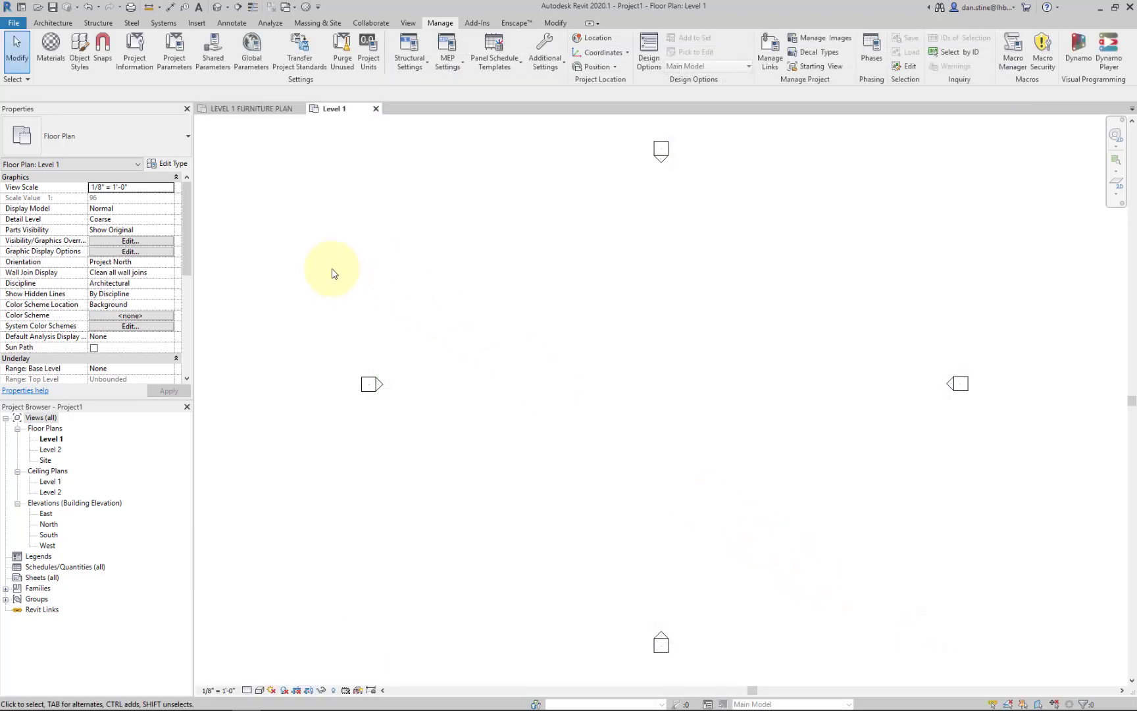
Create a new family from the Generic Model.rft template.
{"action": "left_click", "coordinate": [52, 24]}
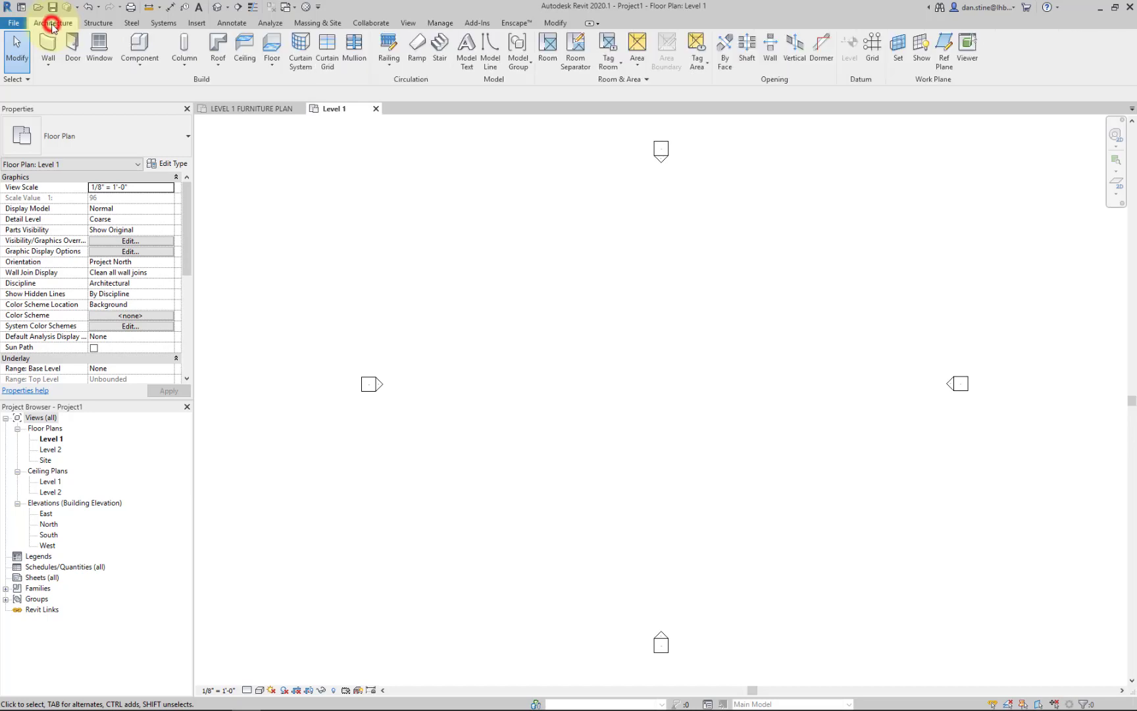
{"action": "left_click", "coordinate": [13, 23]}
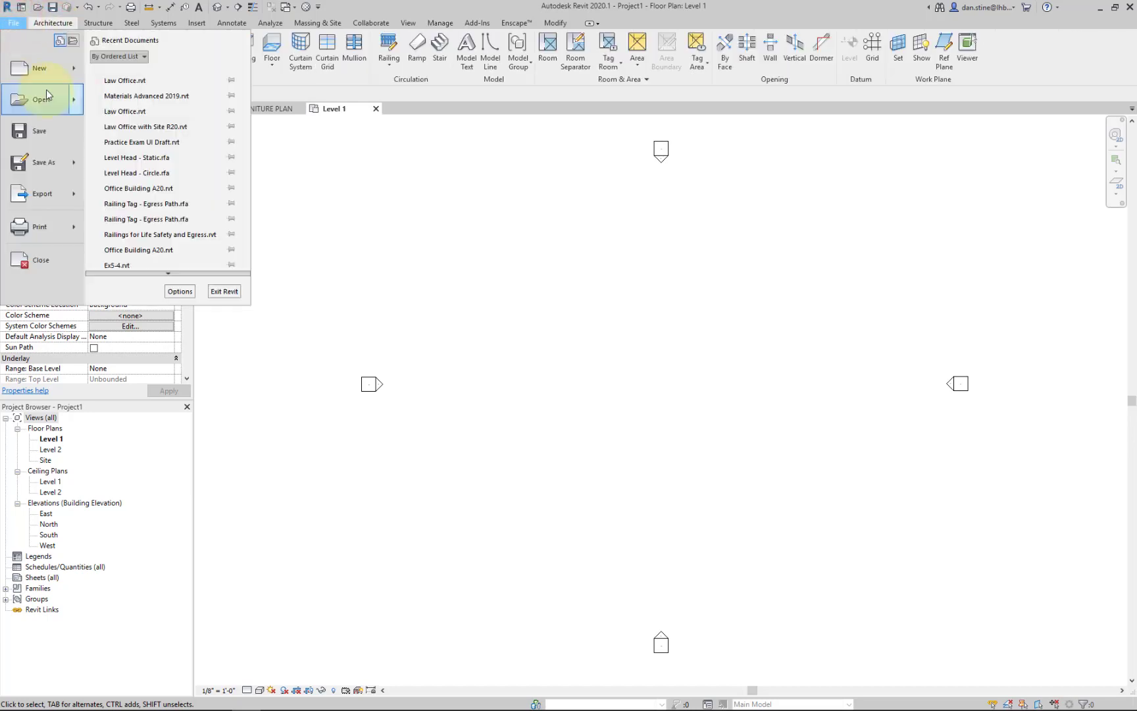
{"action": "mouse_move", "coordinate": [44, 72]}
{"action": "left_click", "coordinate": [117, 92]}
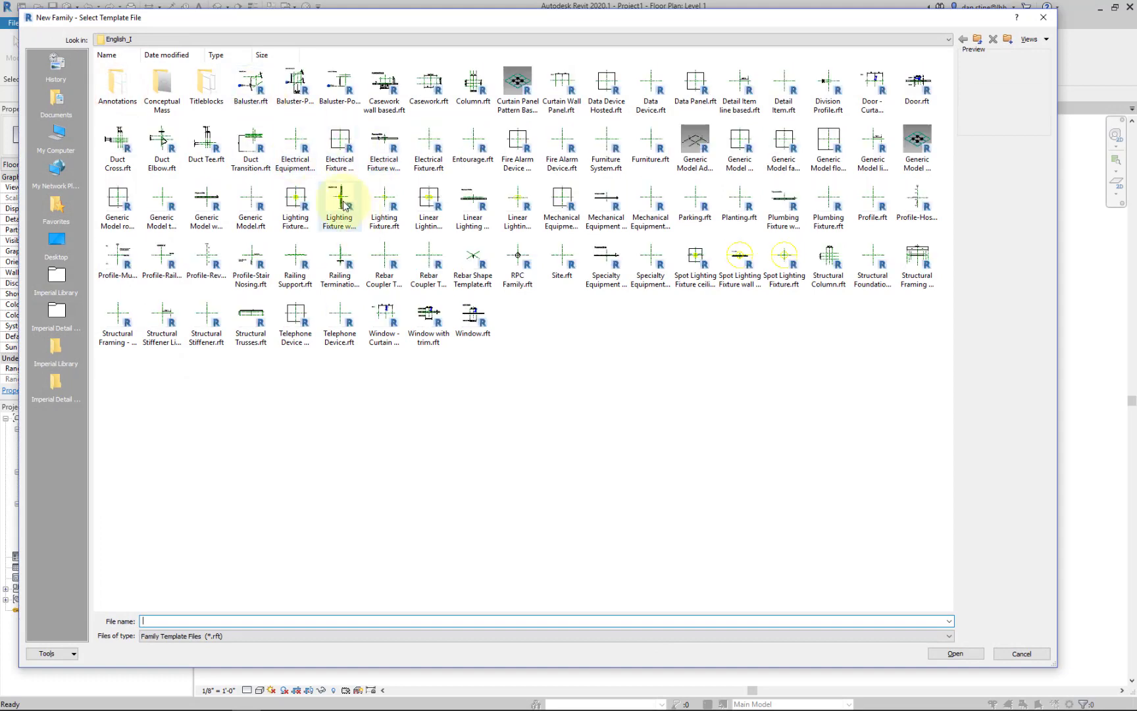
{"action": "left_click", "coordinate": [342, 201]}
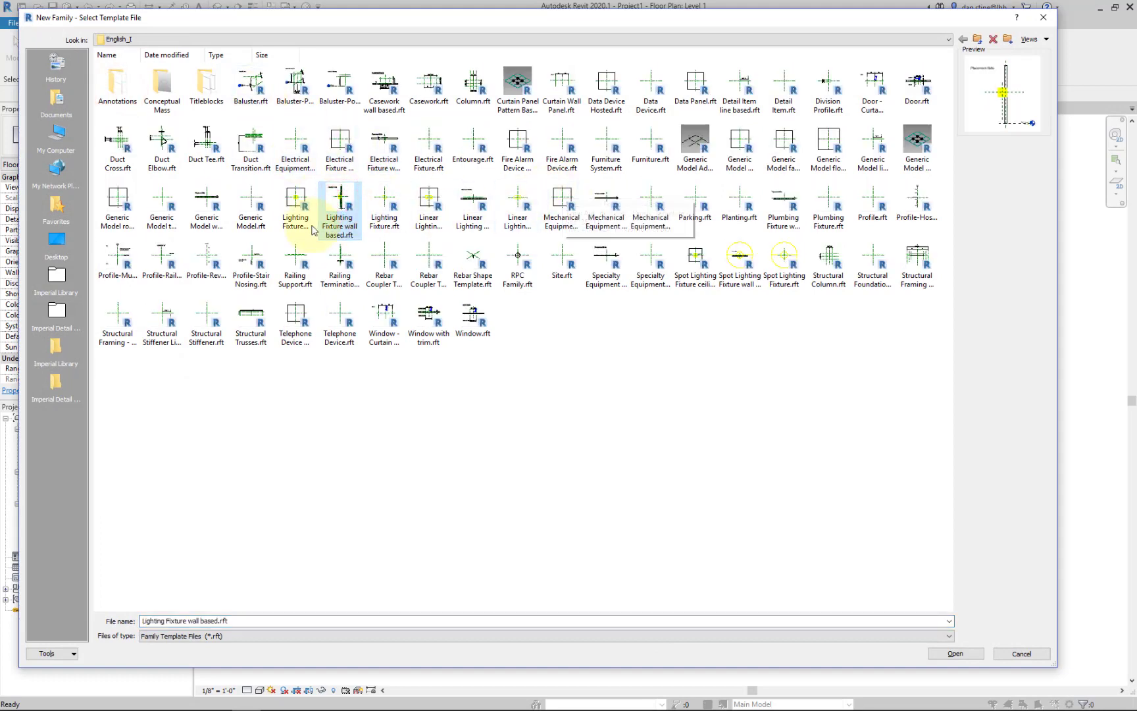
{"action": "double_click", "coordinate": [250, 198]}
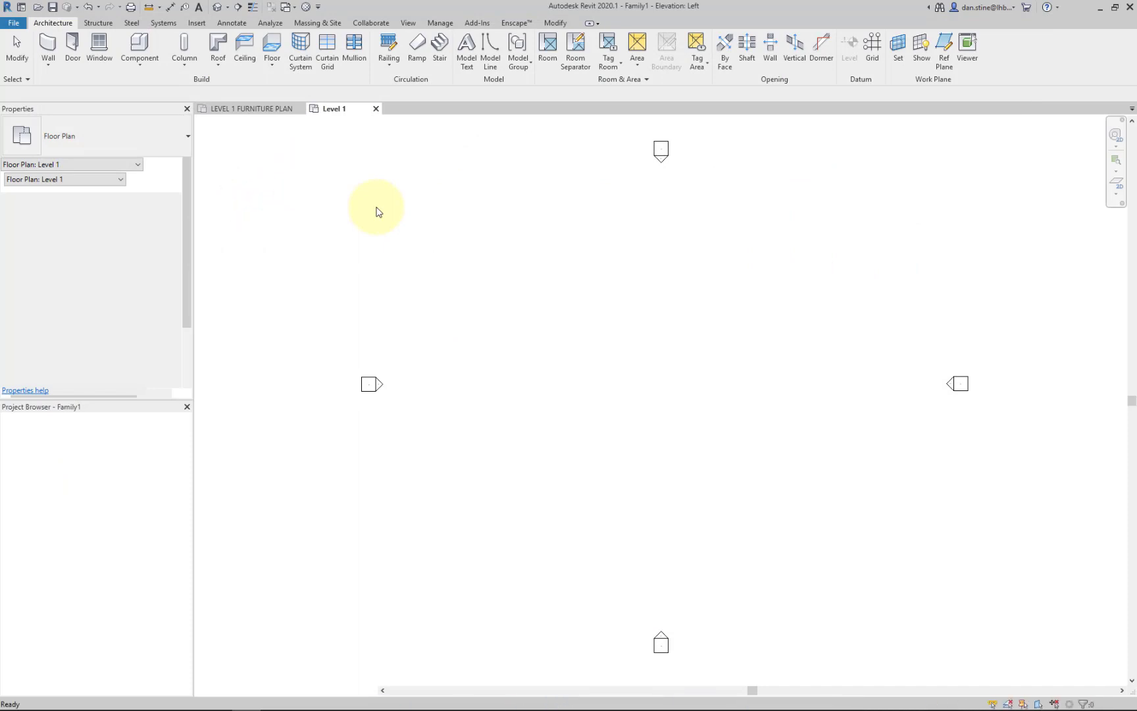
Create a rectangular extrusion about 3'-9" by 2'-9" around the reference plane intersection, with a depth of 1'-0".
{"action": "left_click", "coordinate": [96, 47]}
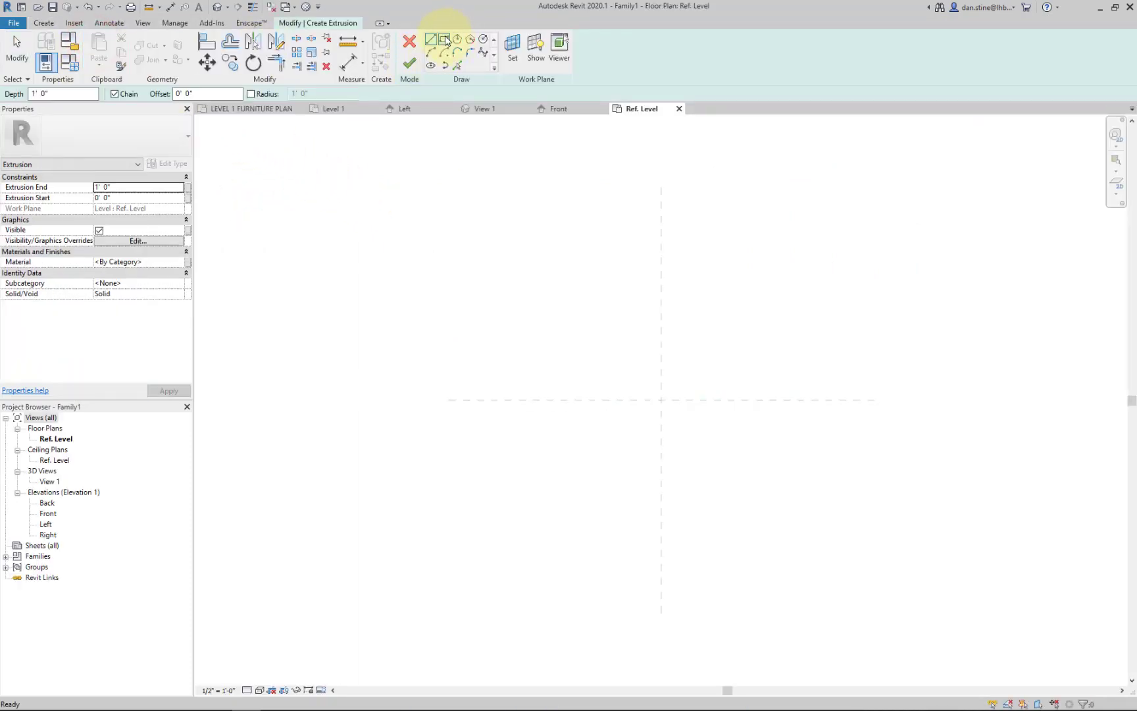
{"action": "left_click", "coordinate": [445, 40]}
{"action": "left_click", "coordinate": [585, 346]}
{"action": "left_click", "coordinate": [745, 464]}
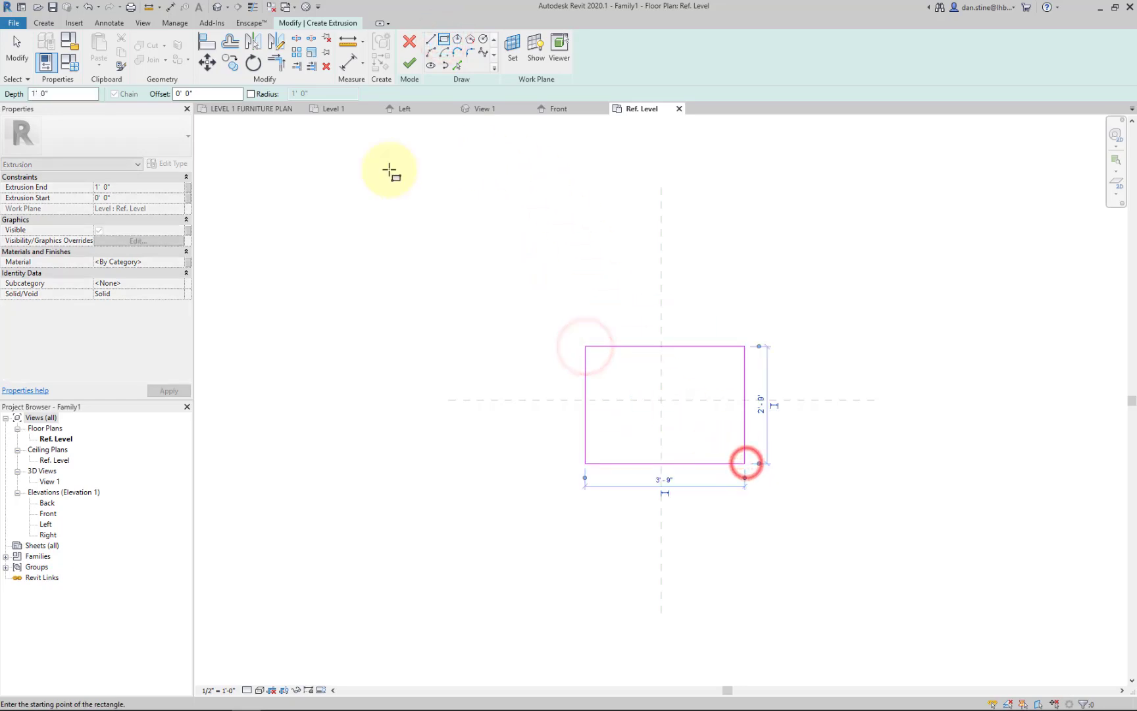
{"action": "left_click", "coordinate": [408, 64]}
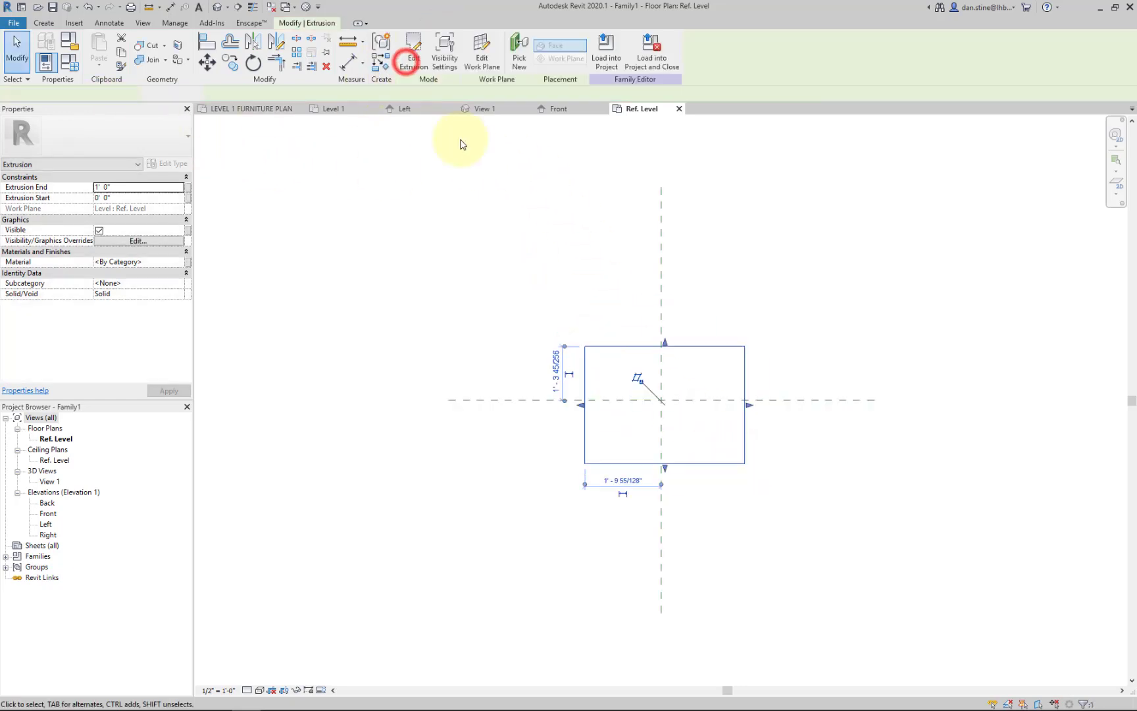
Open the family's default 3D view and close its other open views.
{"action": "left_click", "coordinate": [219, 6]}
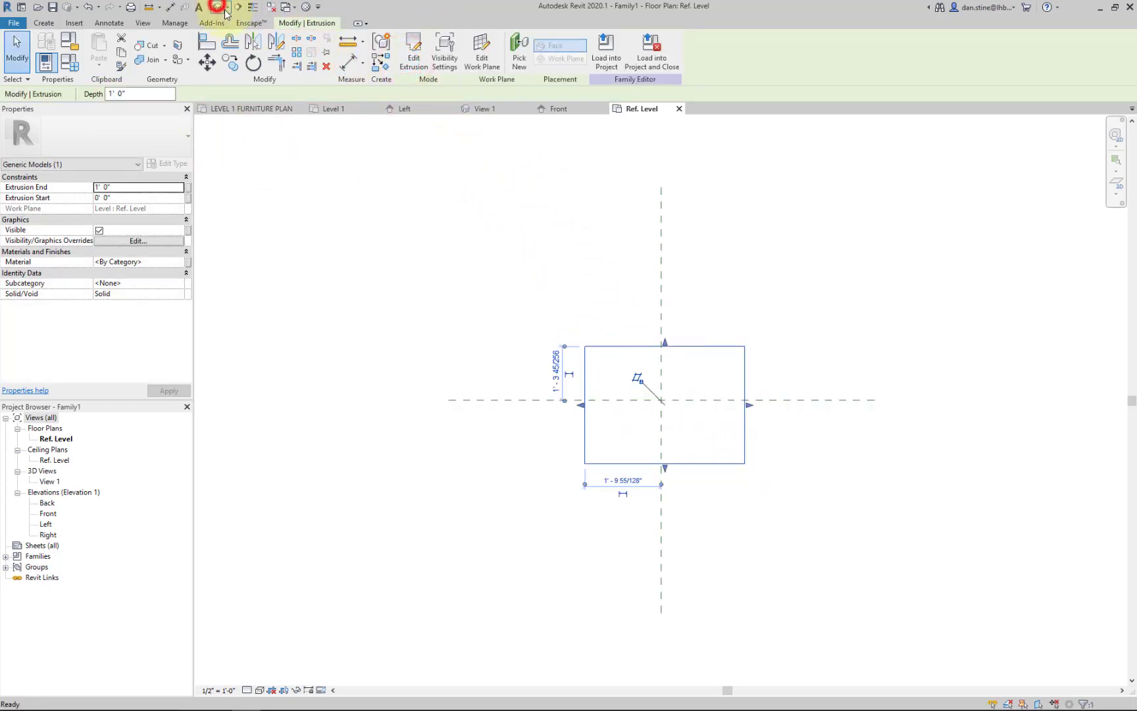
{"action": "left_click", "coordinate": [676, 109]}
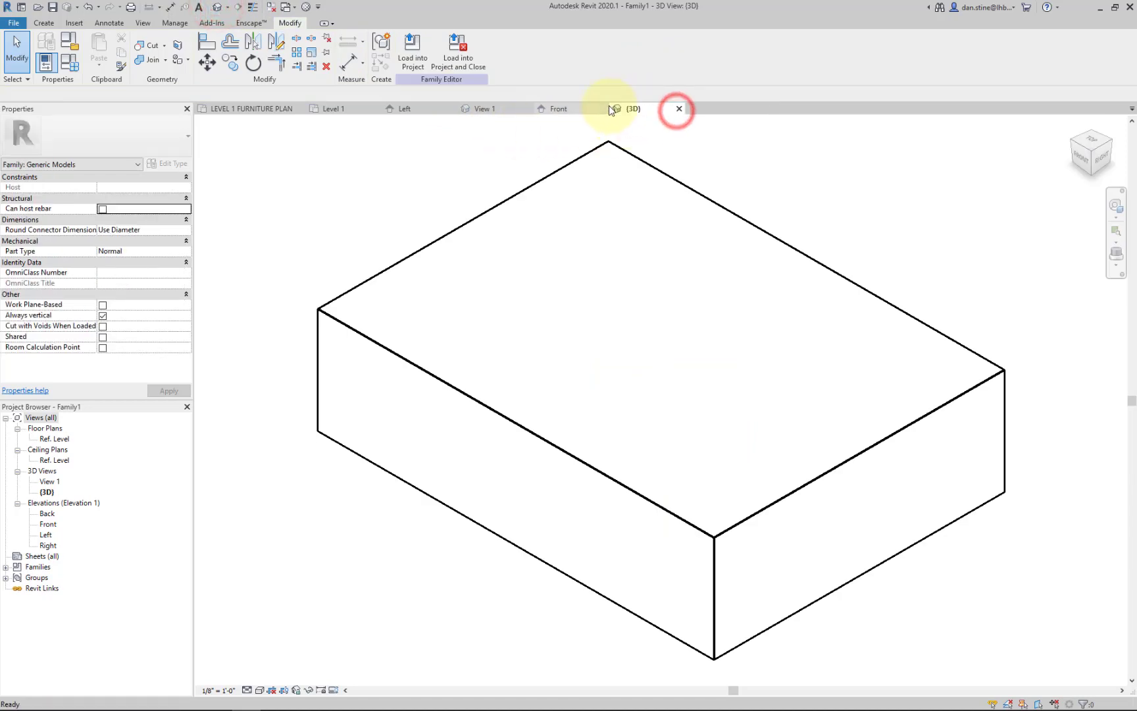
{"action": "left_click", "coordinate": [601, 108]}
{"action": "left_click", "coordinate": [528, 110]}
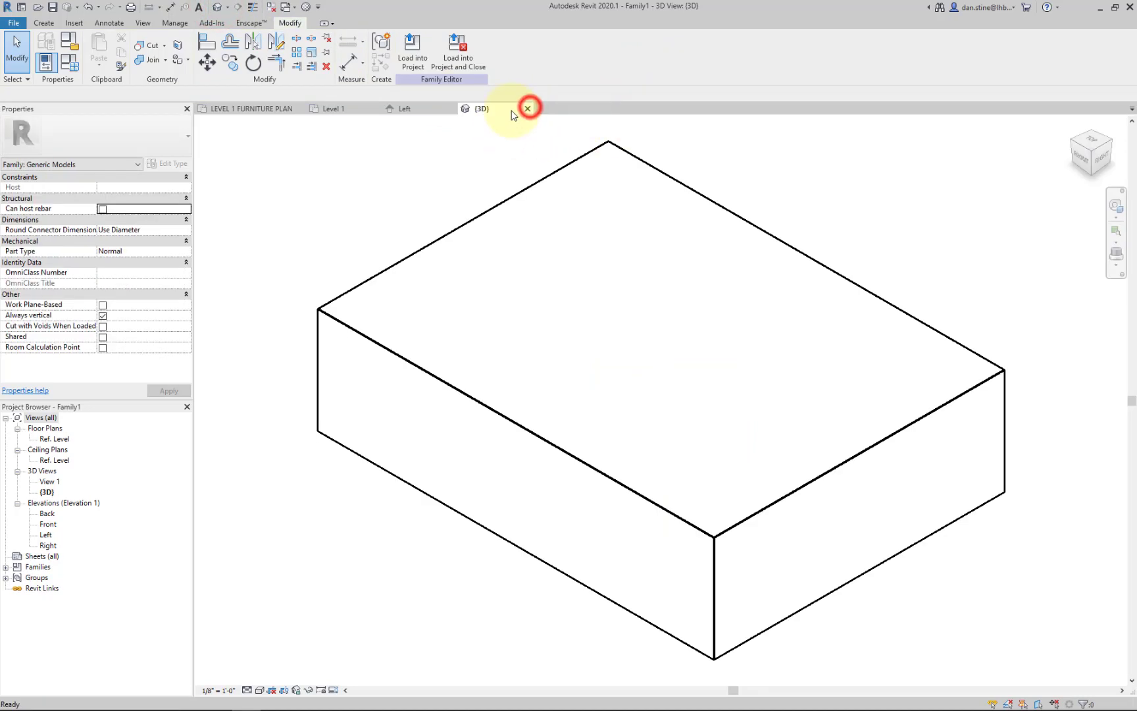
{"action": "left_click", "coordinate": [452, 108]}
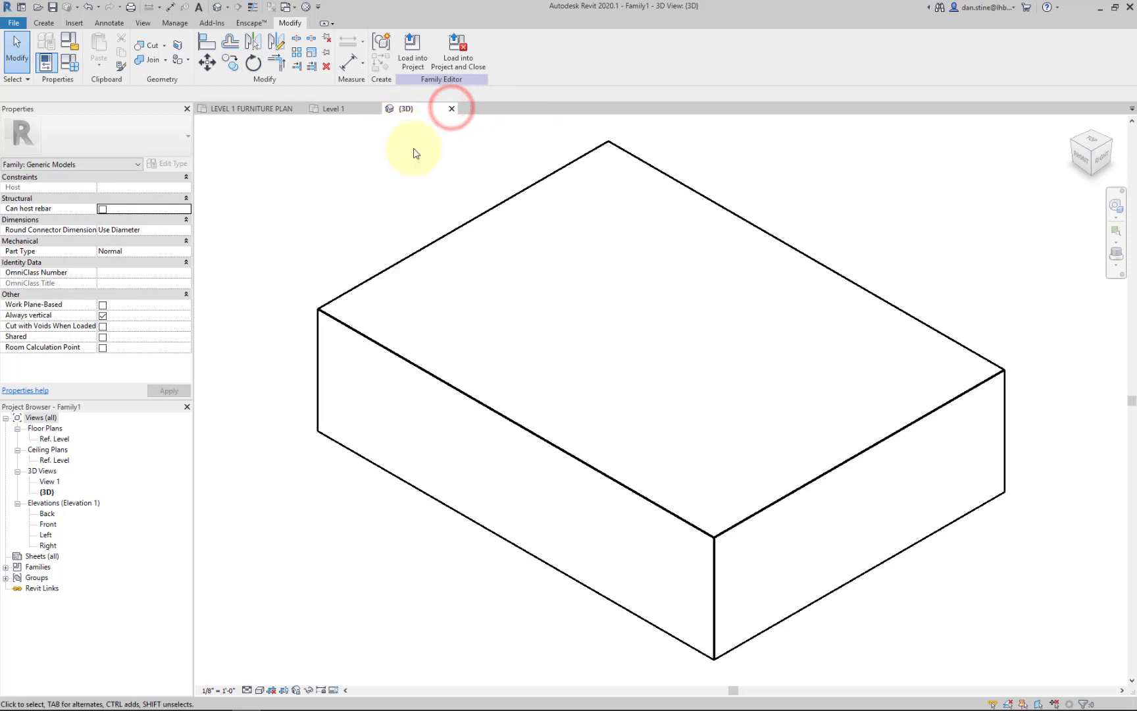
Open the material selection for the extrusion and display the My Materials library contents and the library management options.
{"action": "left_click", "coordinate": [438, 245]}
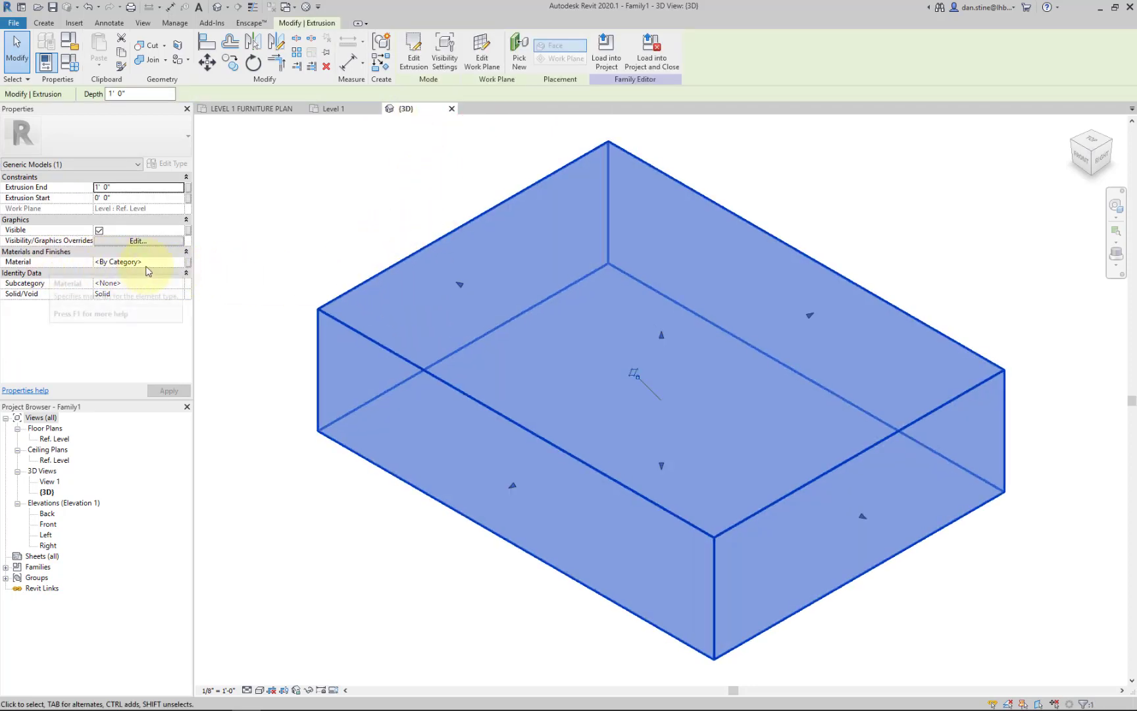
{"action": "left_click", "coordinate": [145, 264]}
{"action": "left_click", "coordinate": [179, 261]}
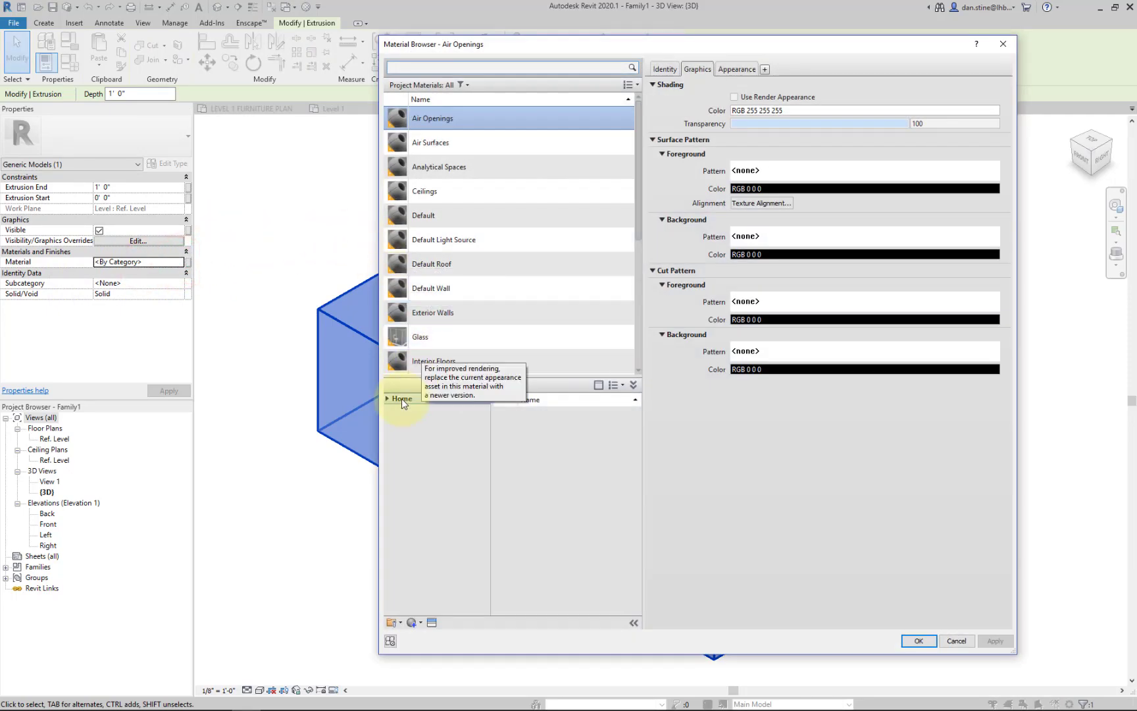
{"action": "left_click", "coordinate": [388, 399]}
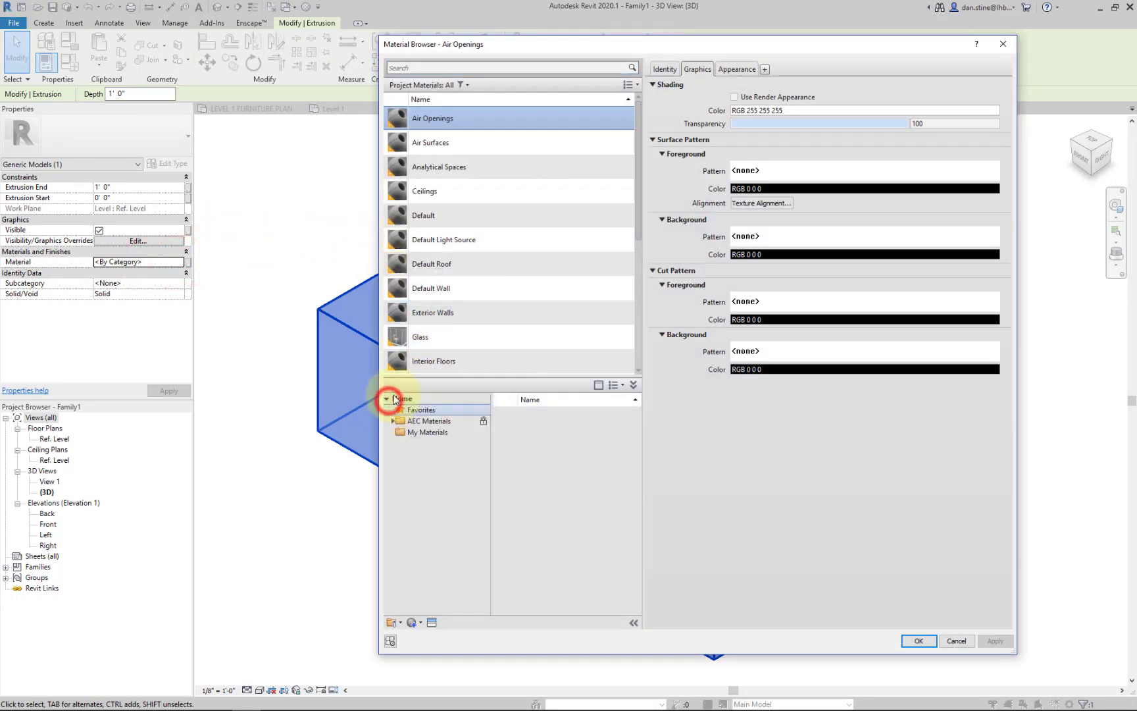
{"action": "left_click", "coordinate": [404, 433]}
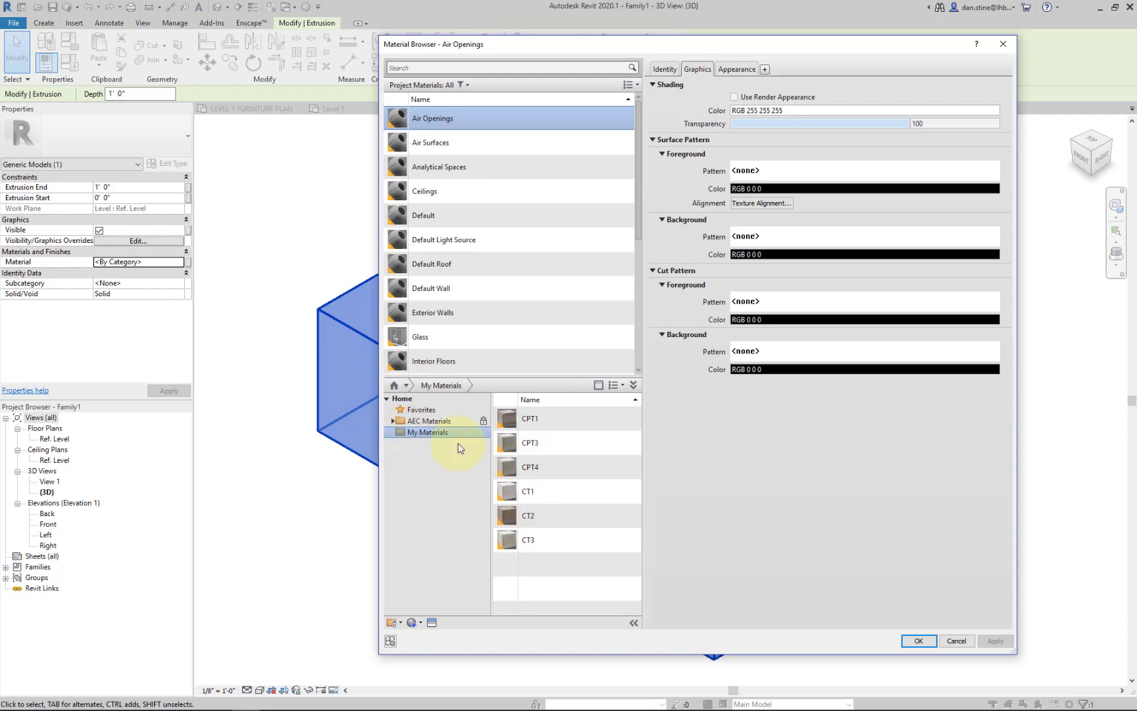
{"action": "mouse_move", "coordinate": [505, 448]}
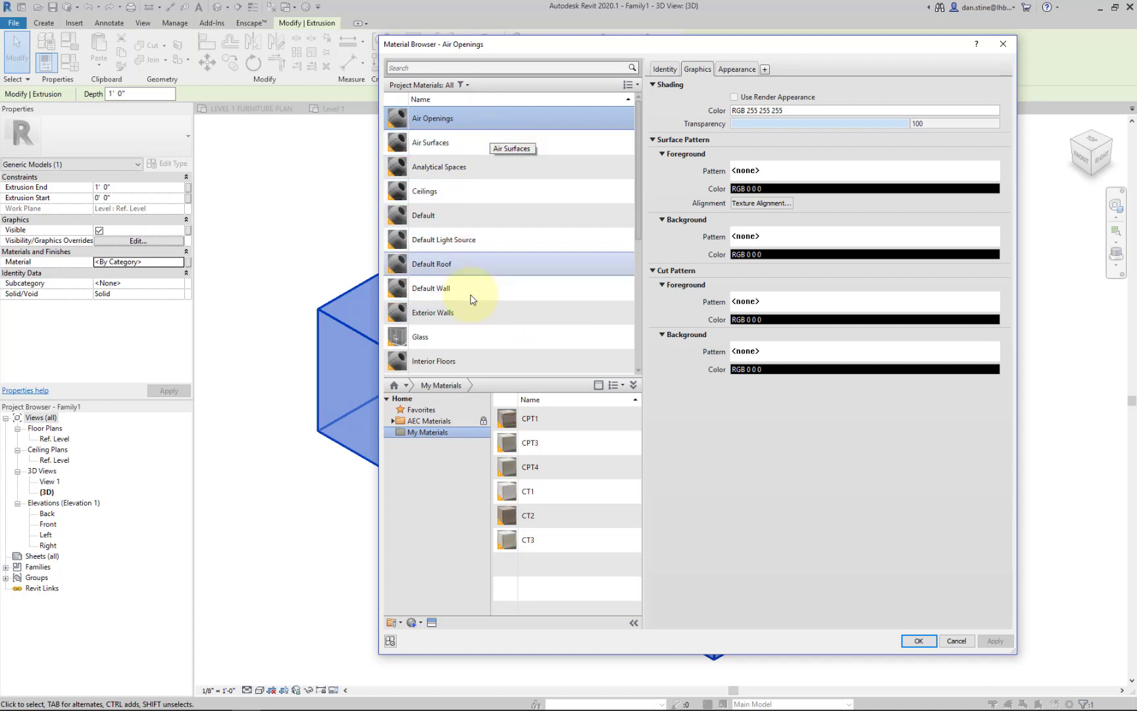
{"action": "left_click", "coordinate": [397, 622]}
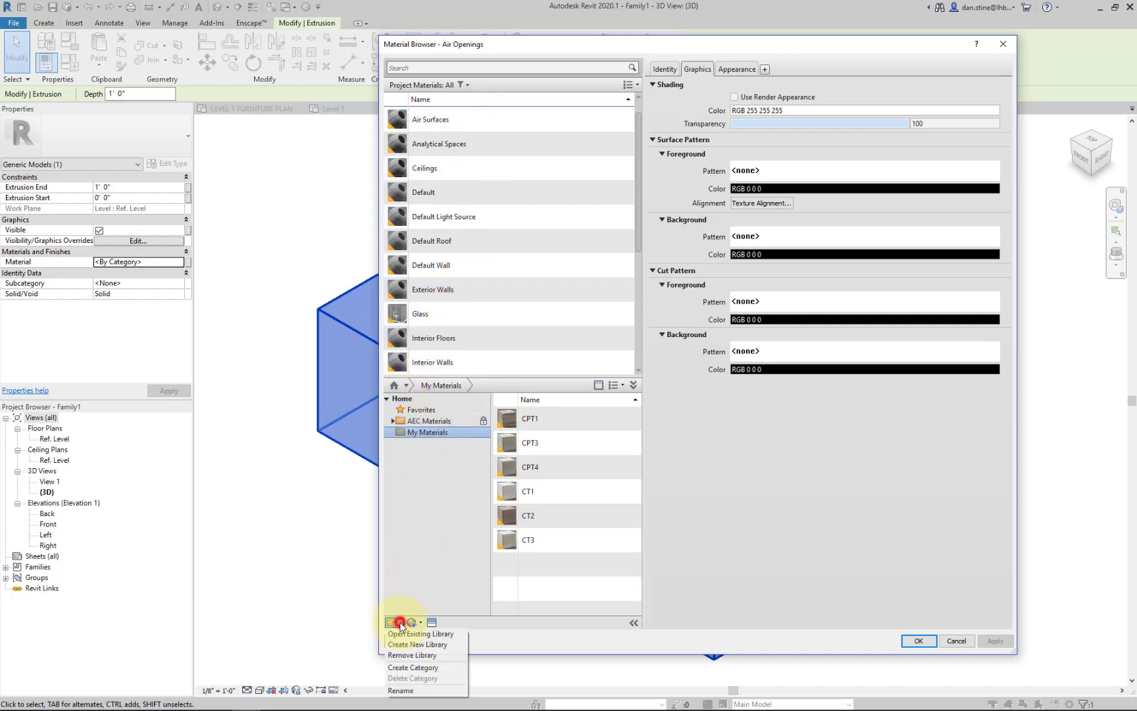
Create a new material named CPT1 in the family and assign it to the extrusion.
{"action": "left_click", "coordinate": [414, 623]}
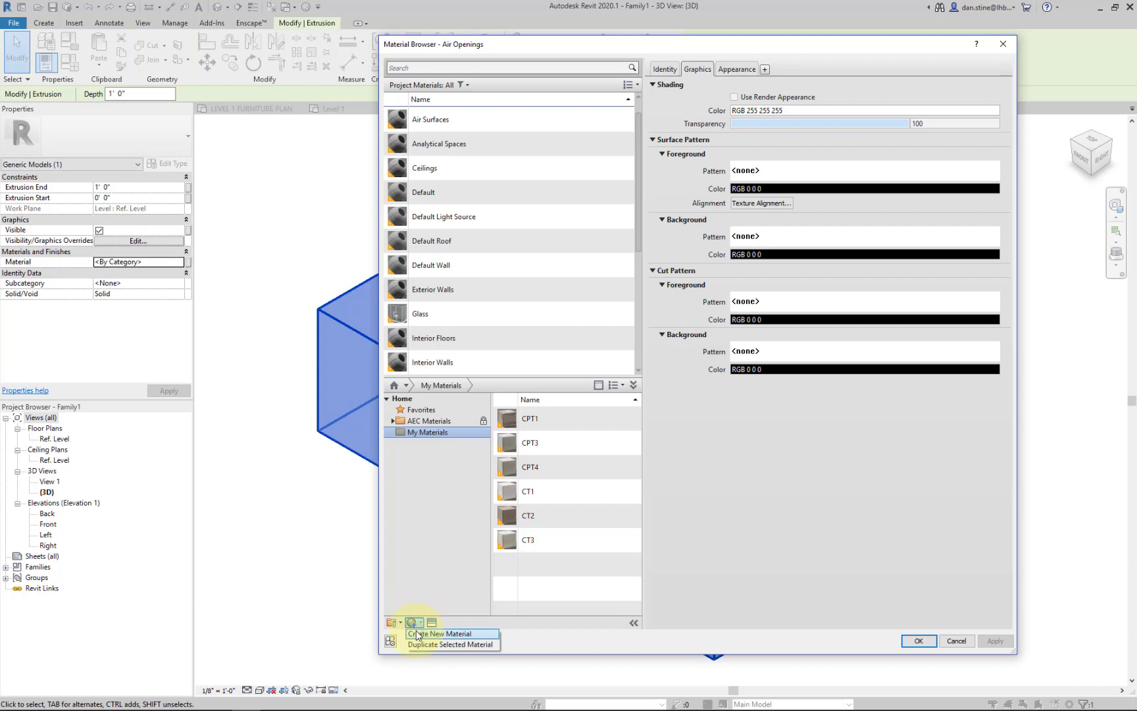
{"action": "left_click", "coordinate": [418, 634]}
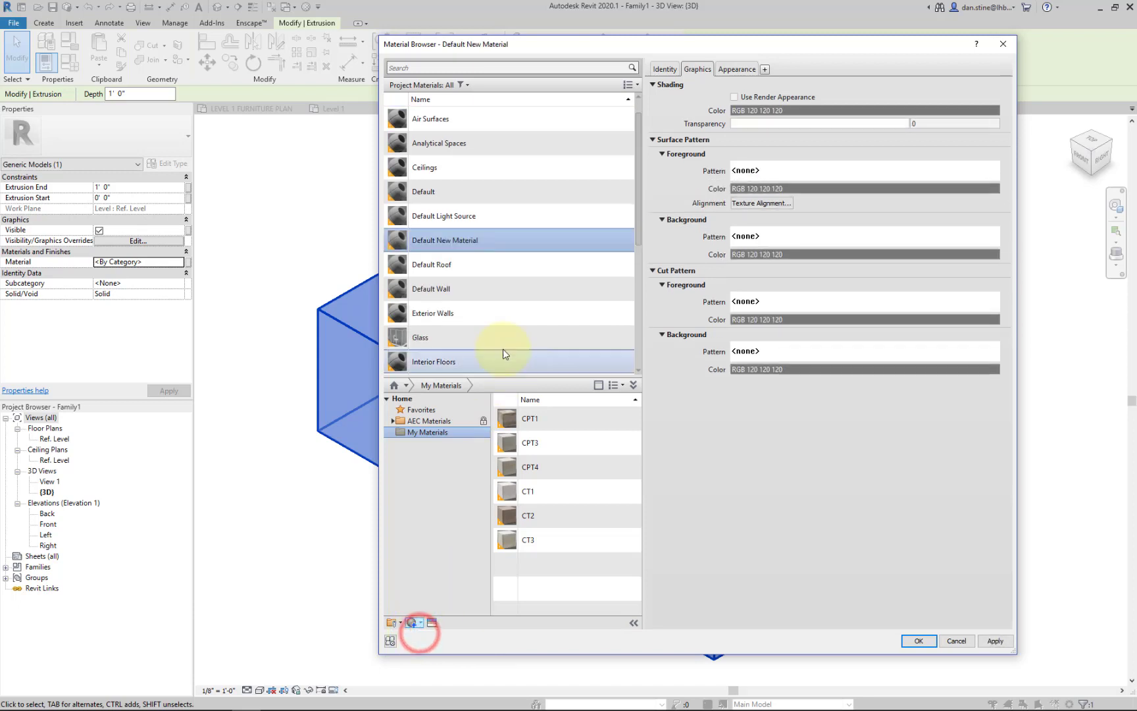
{"action": "right_click", "coordinate": [442, 248]}
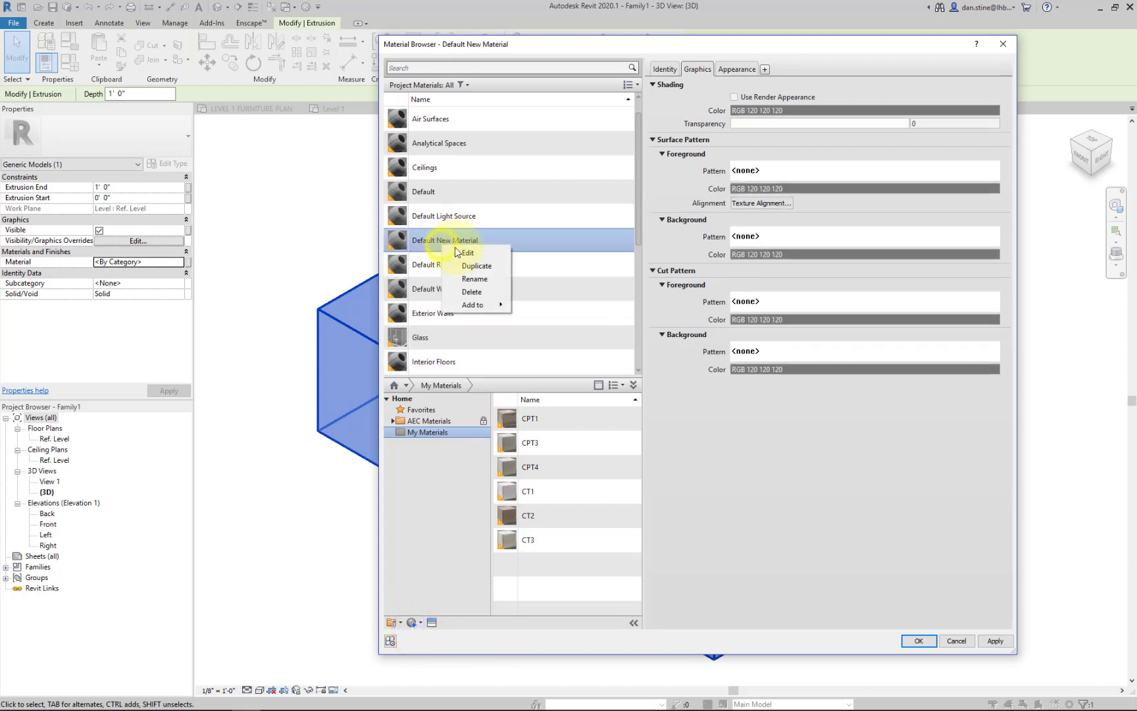
{"action": "left_click", "coordinate": [480, 275]}
{"action": "type", "text": "C"}
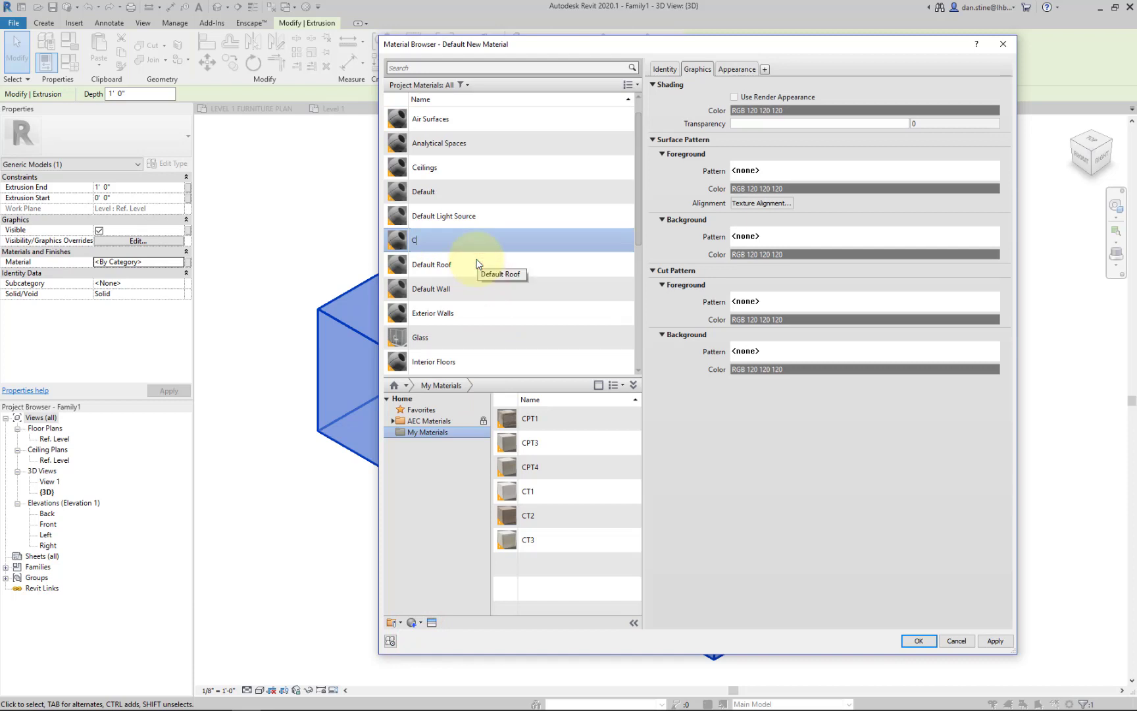
{"action": "type", "text": "PT1"}
{"action": "key", "text": "Return"}
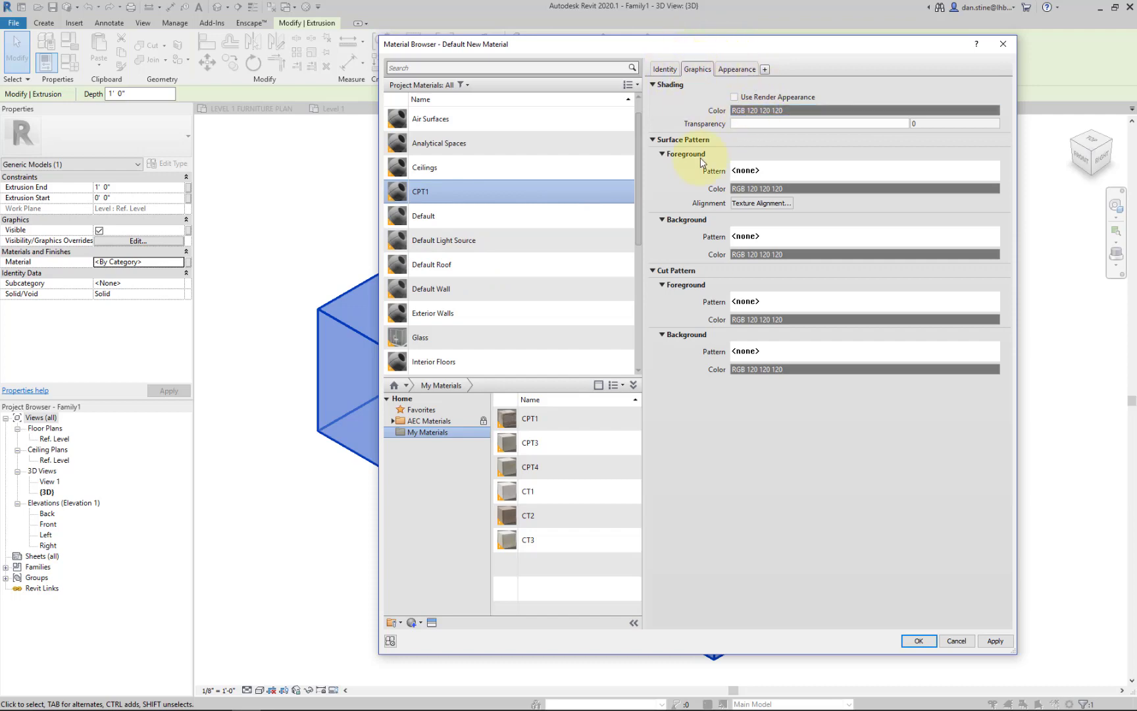
{"action": "left_click", "coordinate": [917, 641]}
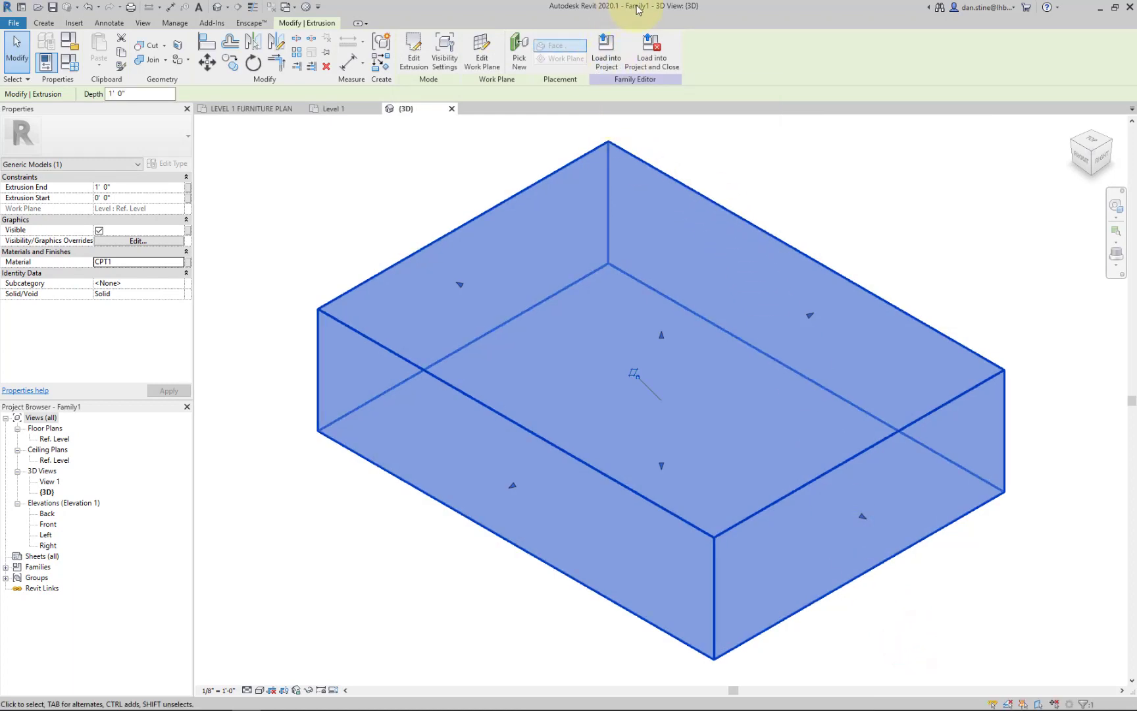
Load the family into Project1 and place one instance in the Level 1 floor plan, between the elevation markers.
{"action": "left_click", "coordinate": [607, 53]}
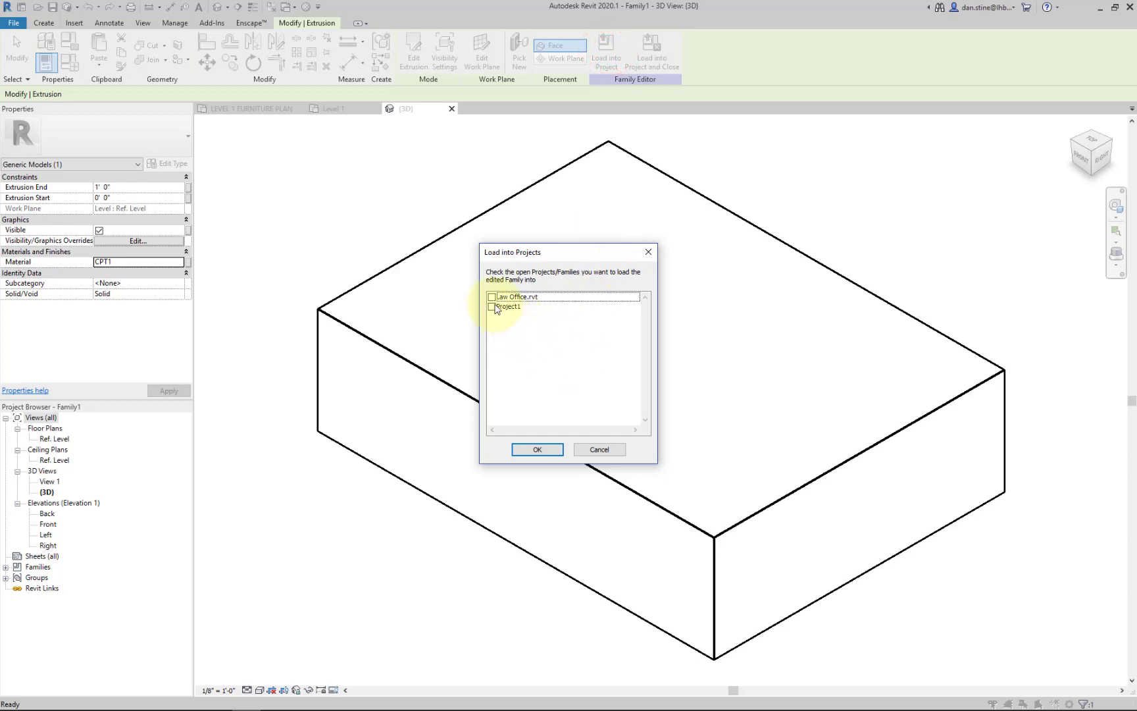
{"action": "left_click", "coordinate": [491, 307]}
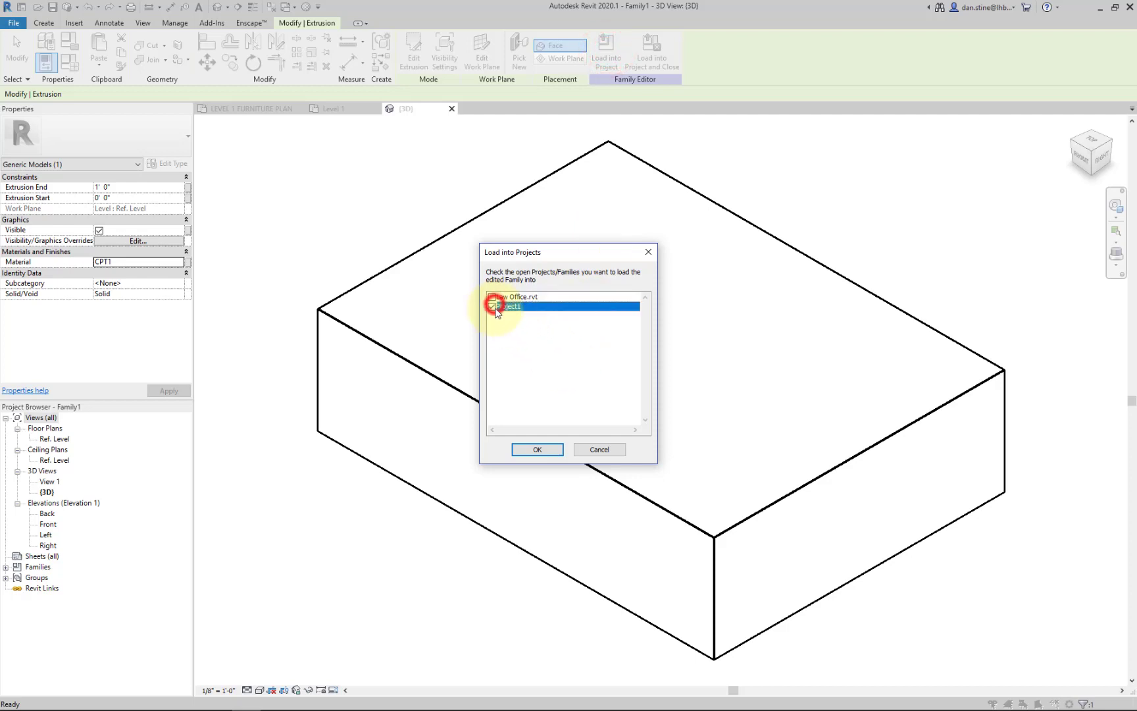
{"action": "left_click", "coordinate": [538, 452]}
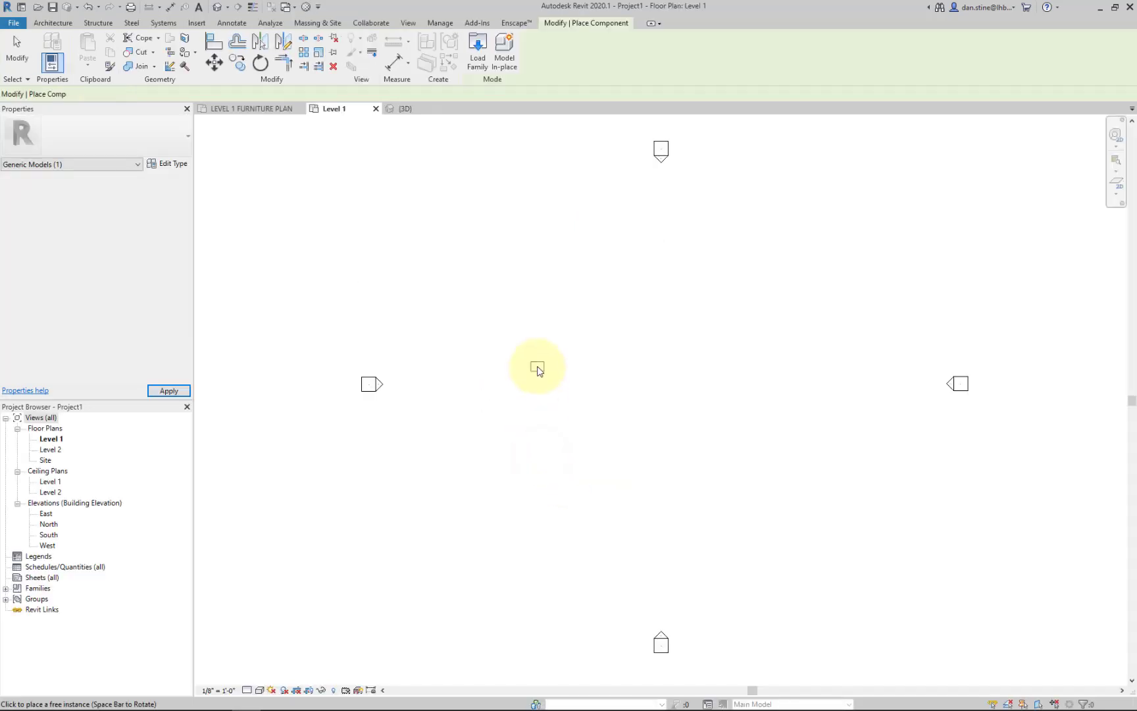
{"action": "left_click", "coordinate": [554, 312]}
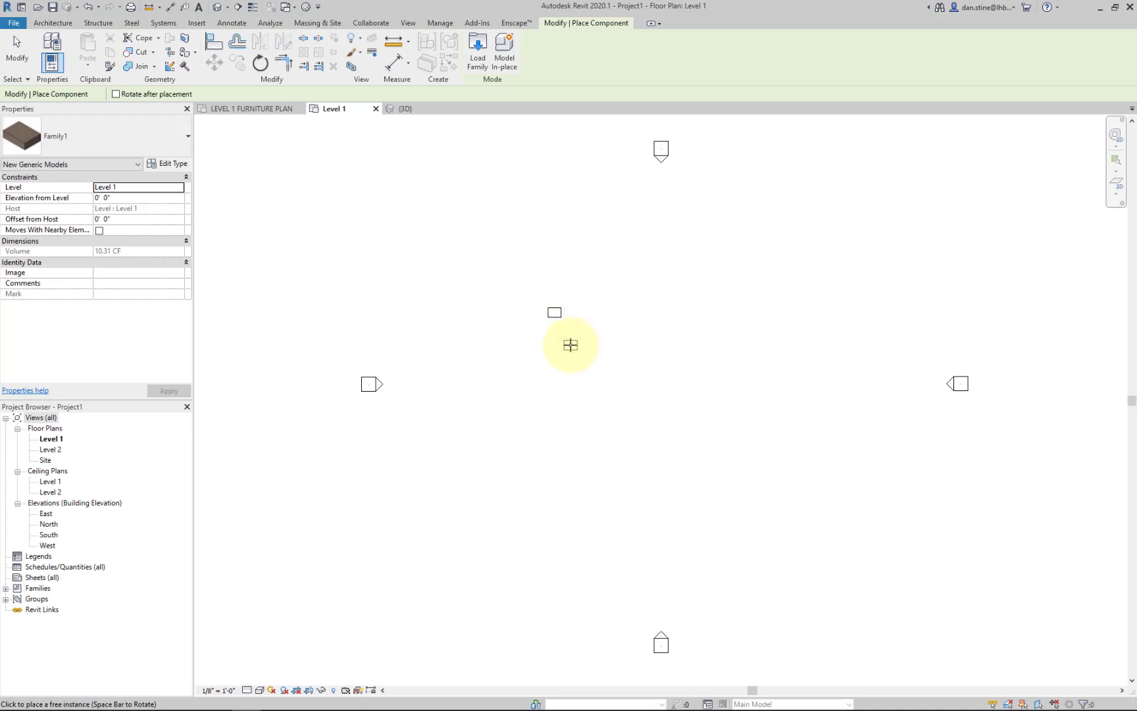
{"action": "key", "text": "Escape"}
{"action": "key", "text": "Escape"}
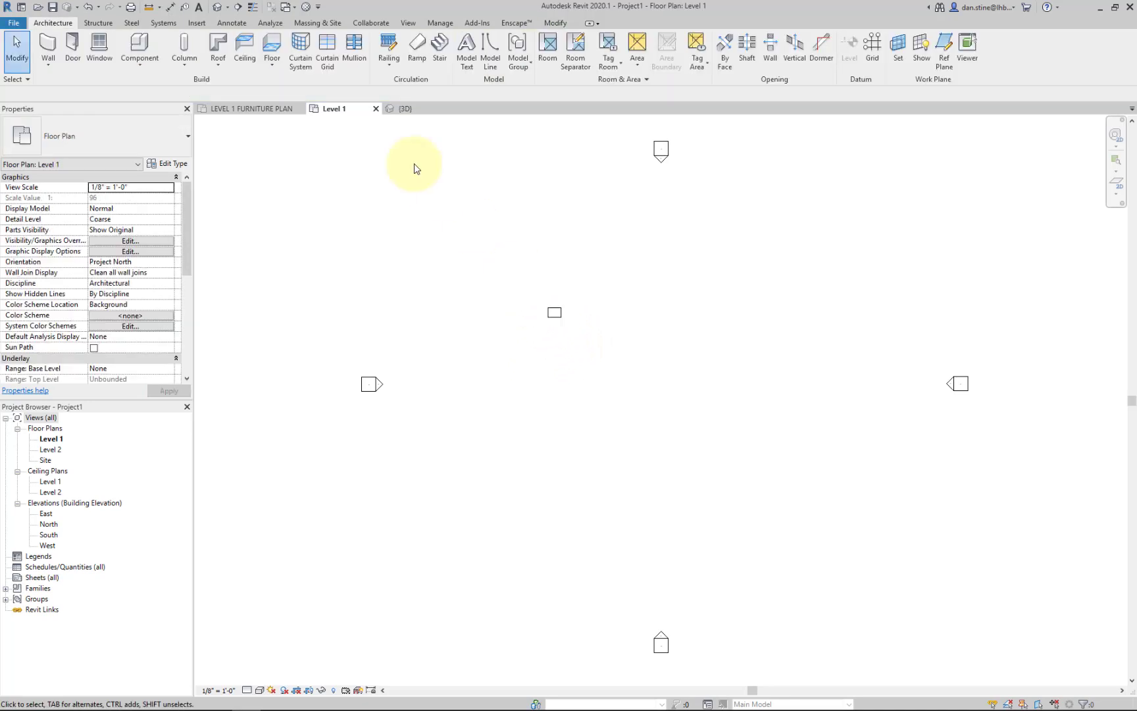
Open the project's default 3D view with the Realistic visual style and examine the material on the placed box.
{"action": "left_click", "coordinate": [217, 7]}
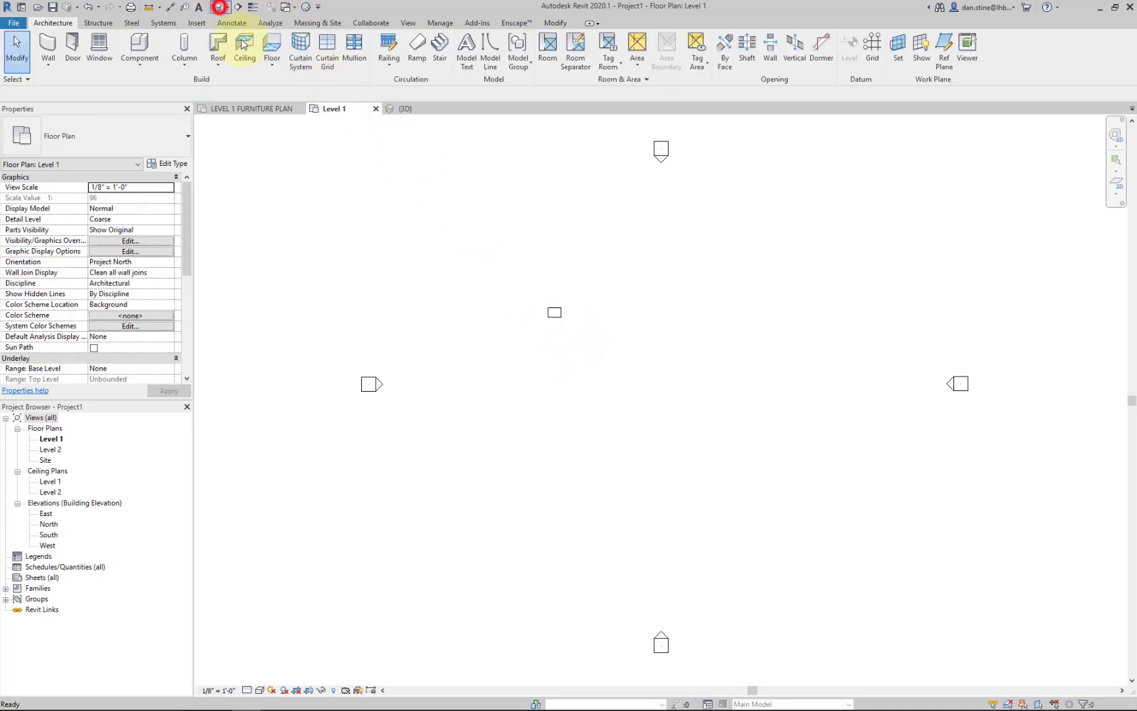
{"action": "left_click", "coordinate": [260, 689]}
{"action": "left_click", "coordinate": [273, 666]}
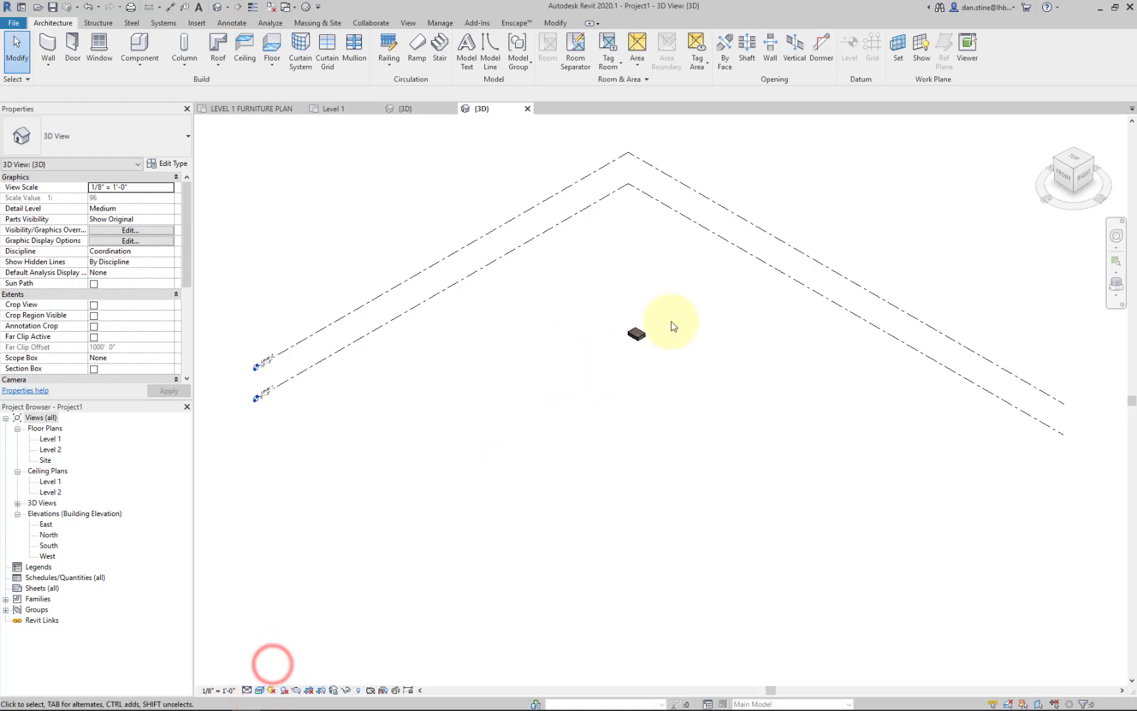
{"action": "scroll", "coordinate": [658, 329], "scroll_direction": "up", "scroll_amount": 5}
{"action": "scroll", "coordinate": [590, 331], "scroll_direction": "up", "scroll_amount": 10}
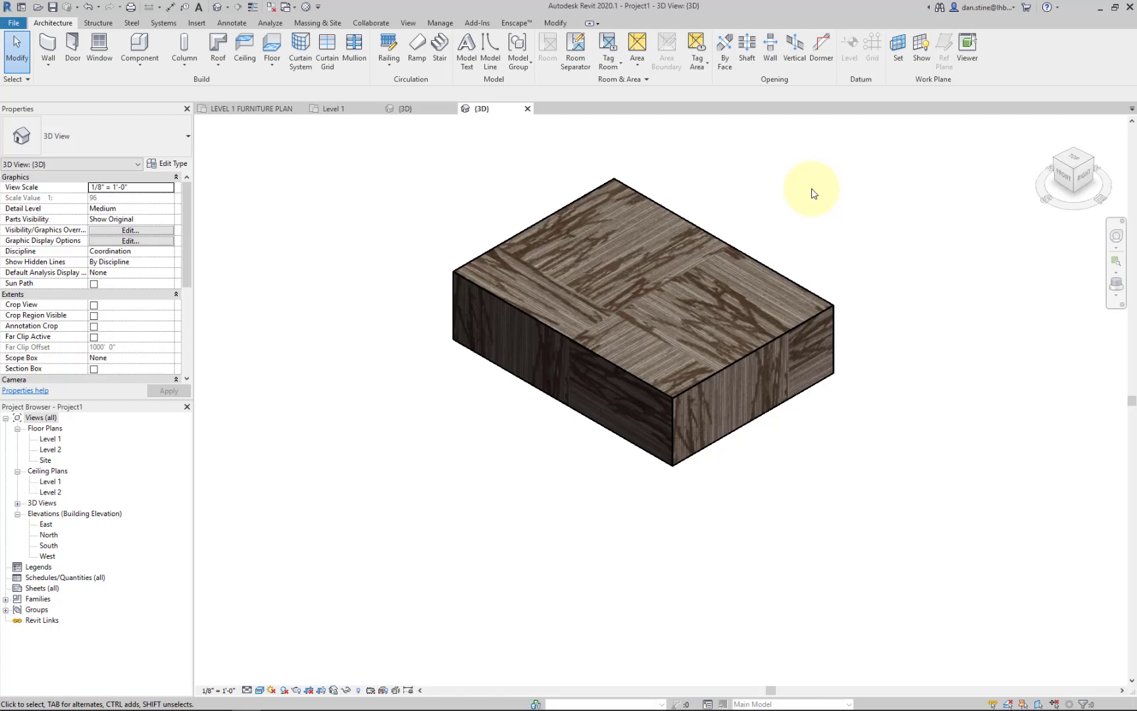
Close the Family1 3D view without saving the family.
{"action": "left_click", "coordinate": [403, 109]}
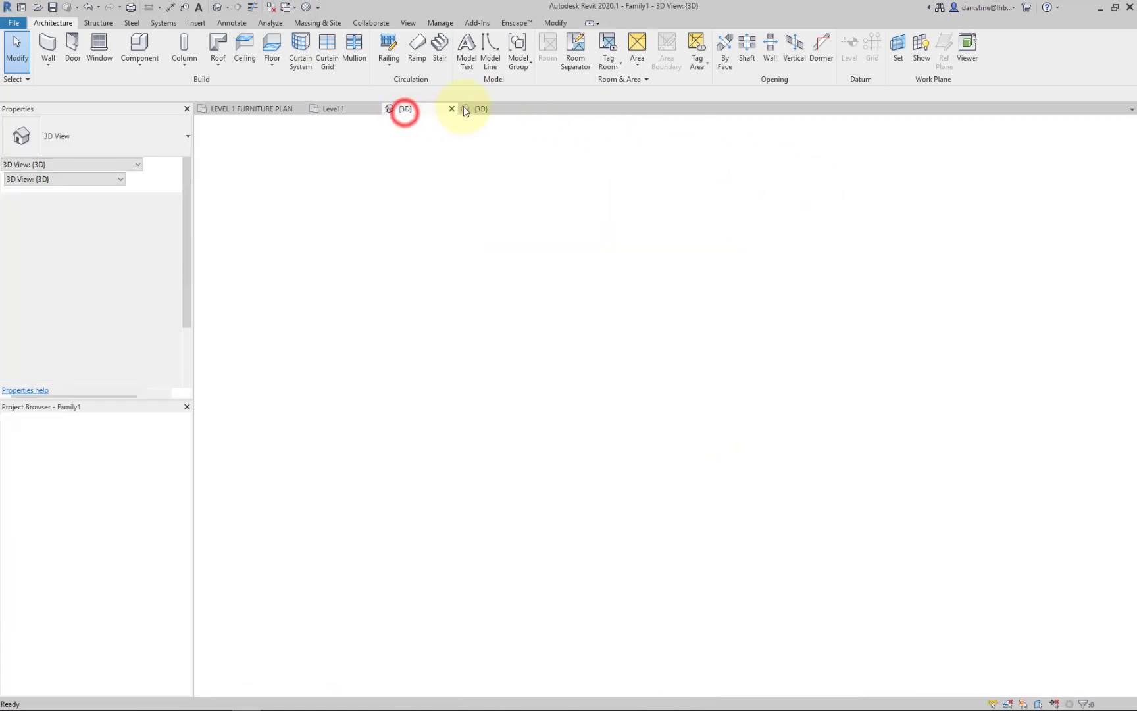
{"action": "left_click", "coordinate": [452, 109]}
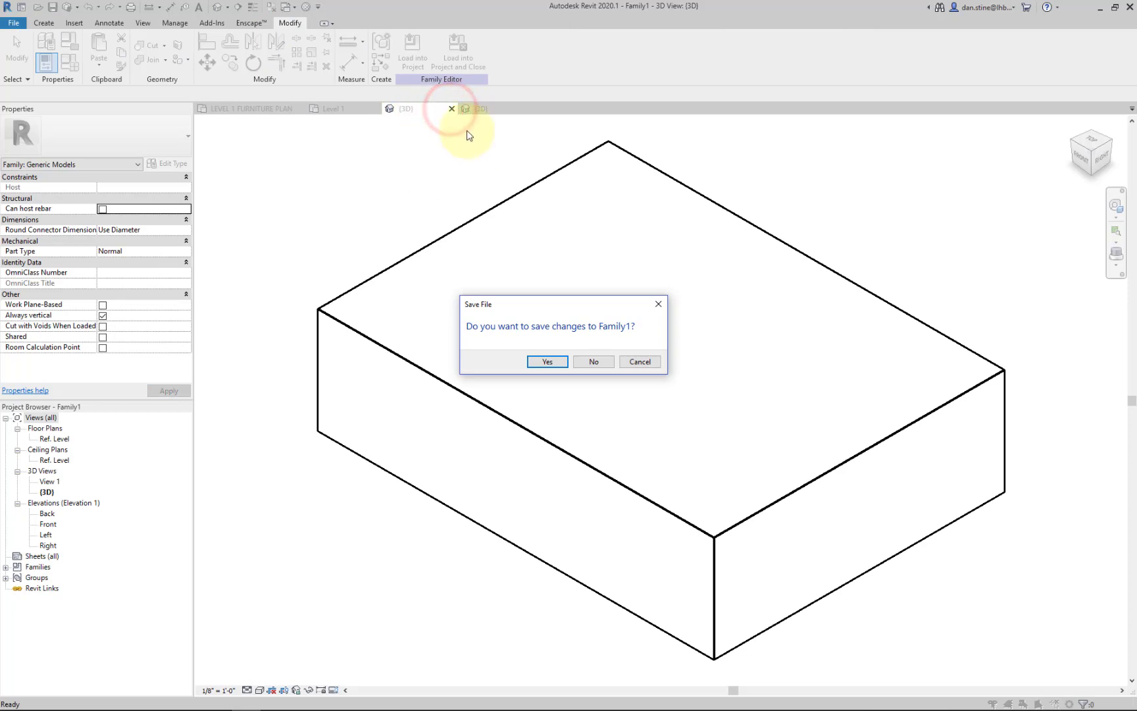
{"action": "left_click", "coordinate": [592, 362]}
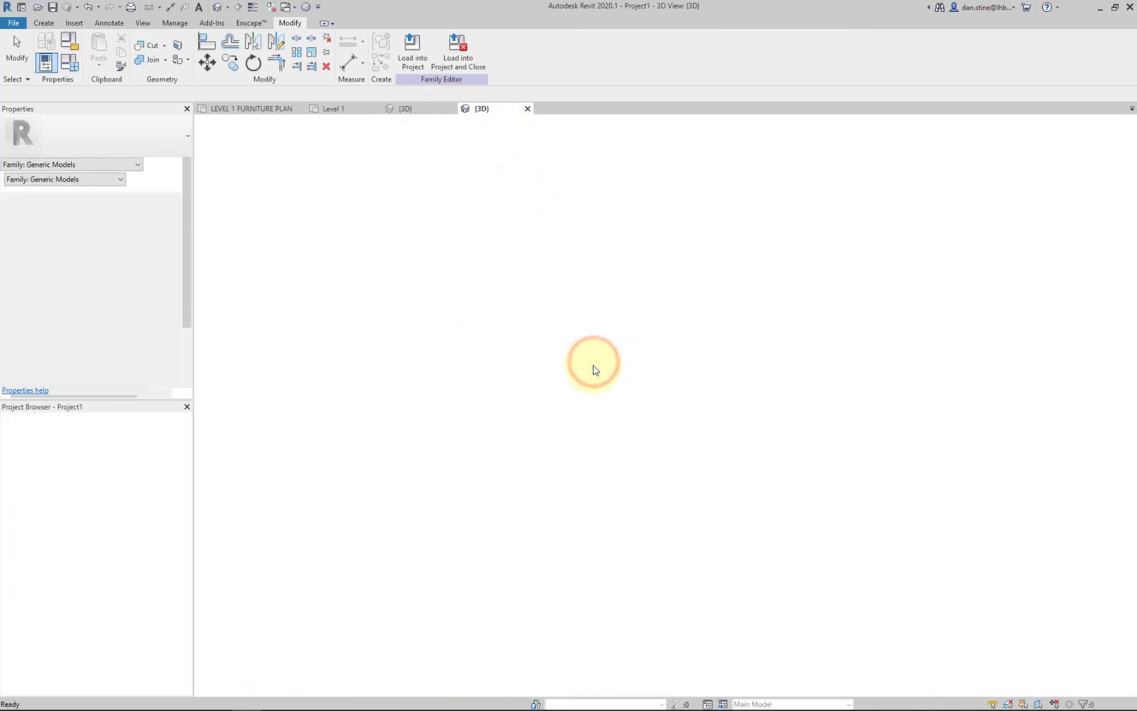
Open the placed box's family for editing and inspect the appearance settings of its CPT1 material.
{"action": "left_click", "coordinate": [518, 234]}
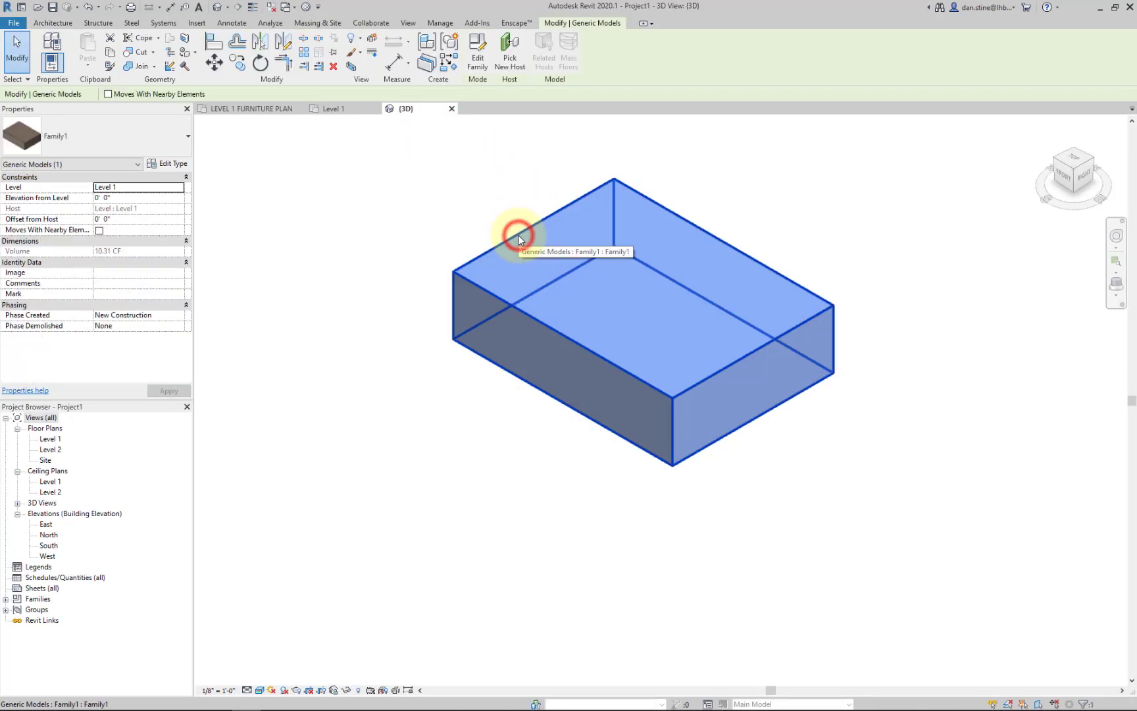
{"action": "left_click", "coordinate": [476, 57]}
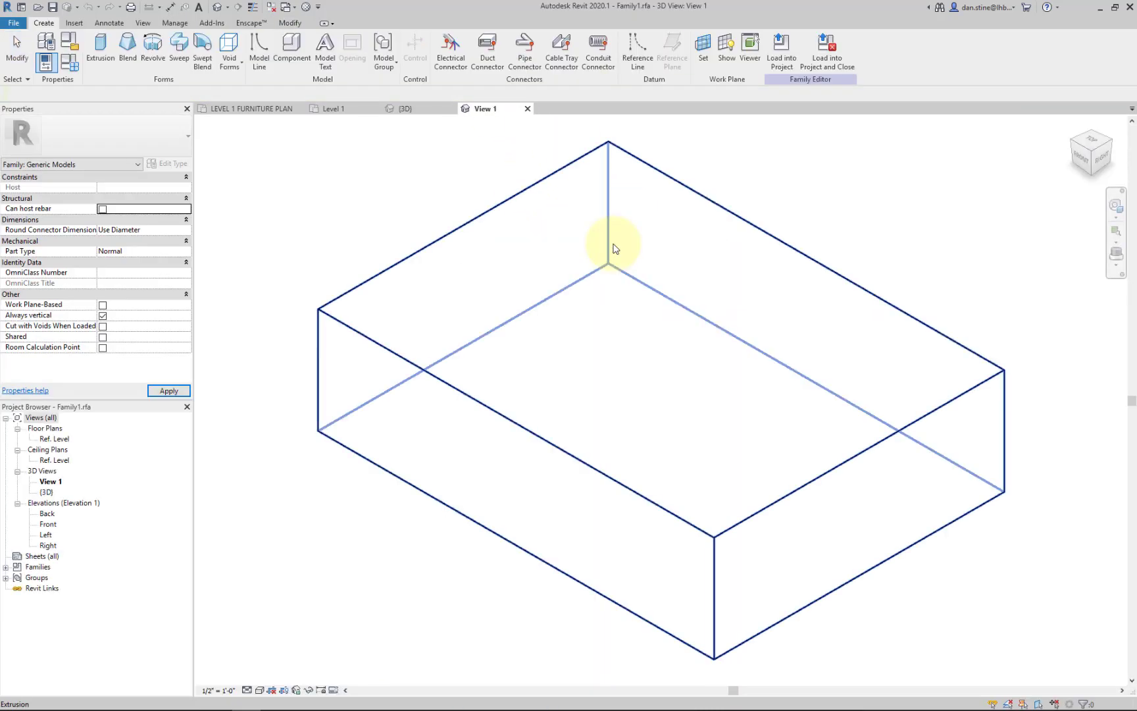
{"action": "left_click", "coordinate": [174, 22]}
{"action": "left_click", "coordinate": [50, 46]}
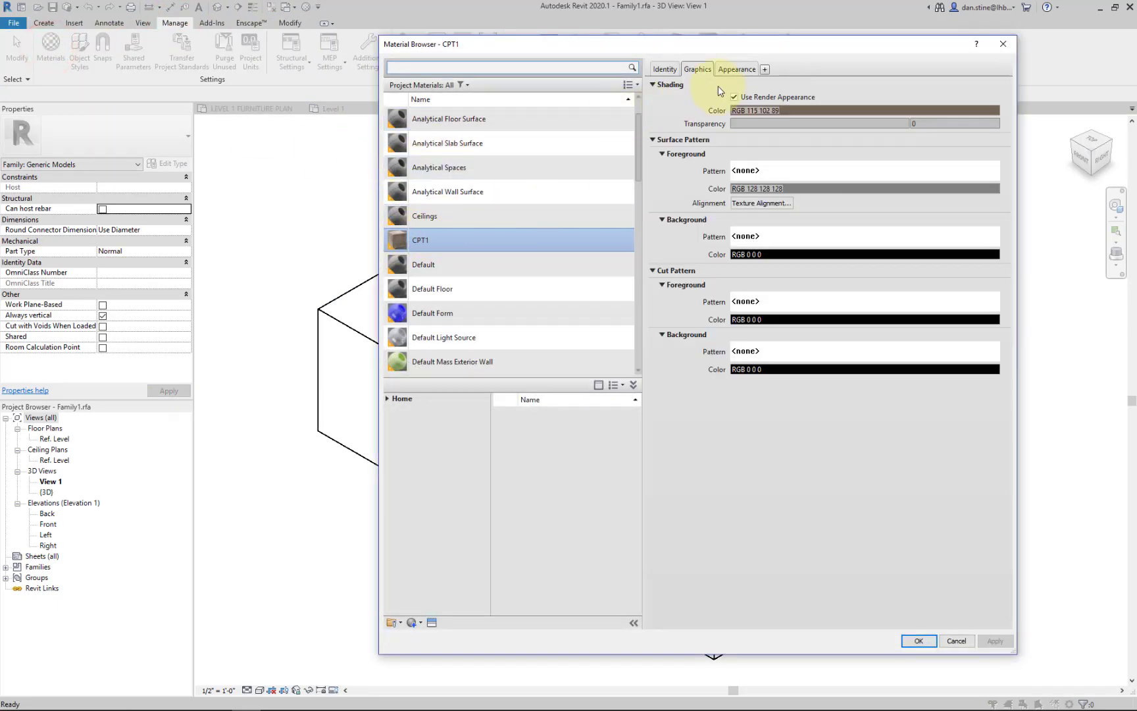
{"action": "left_click", "coordinate": [734, 70]}
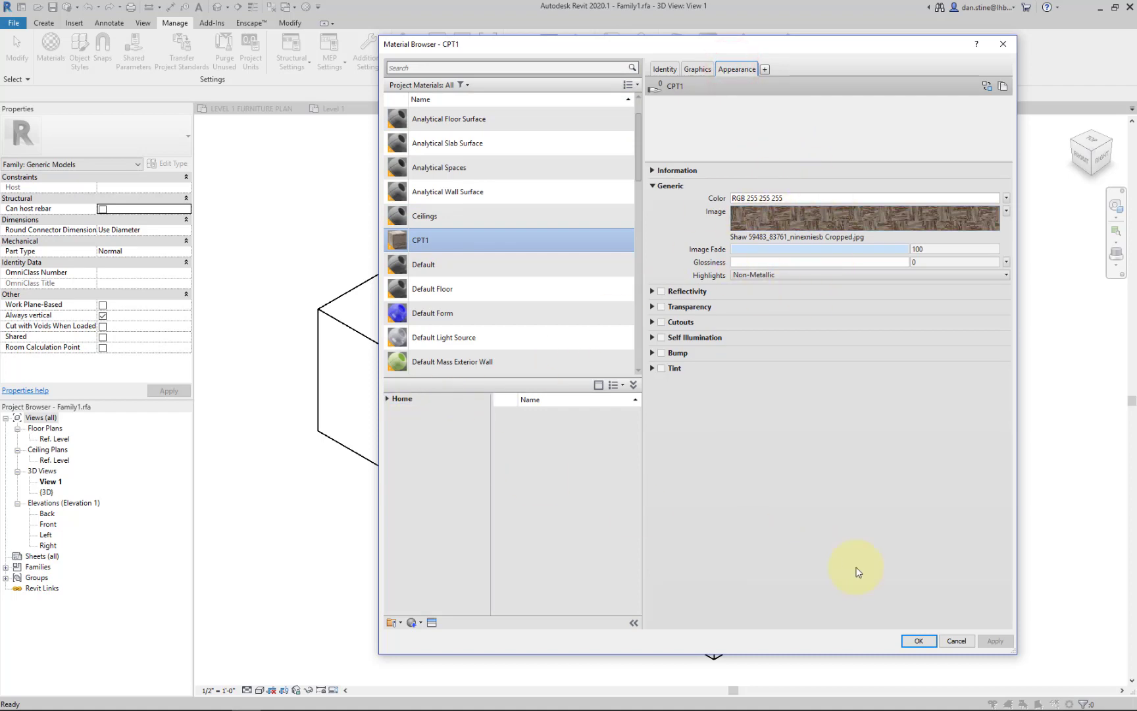
{"action": "left_click", "coordinate": [957, 641]}
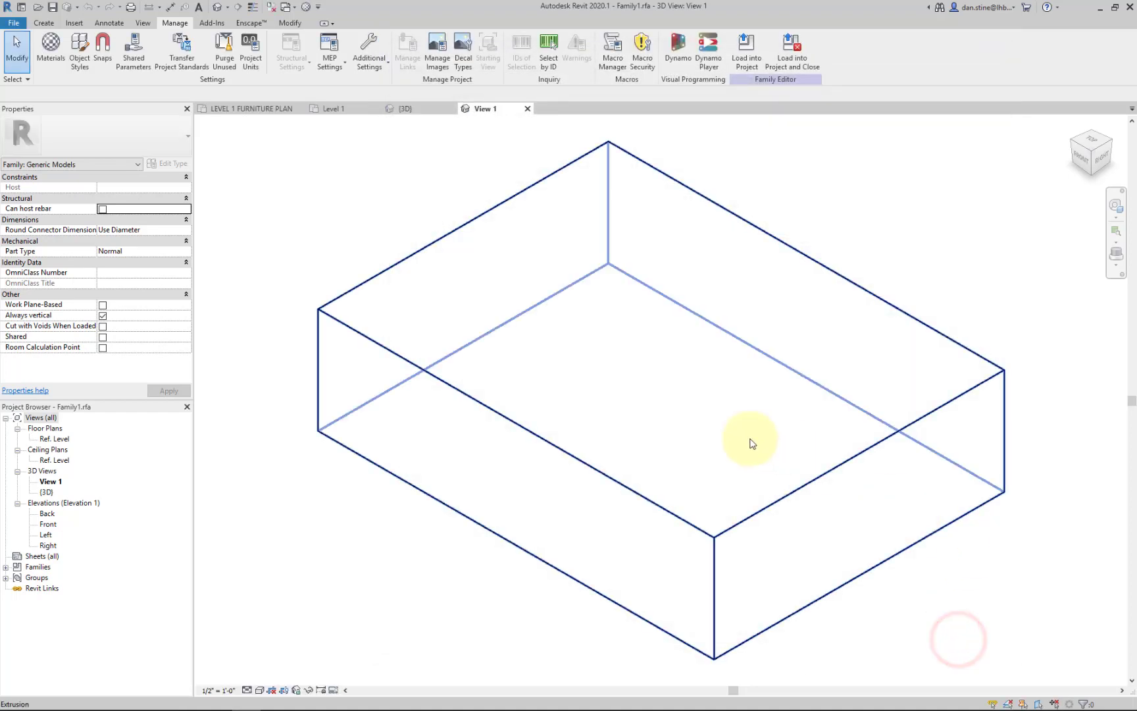
Create a new material in the family and display its appearance properties.
{"action": "left_click", "coordinate": [51, 43]}
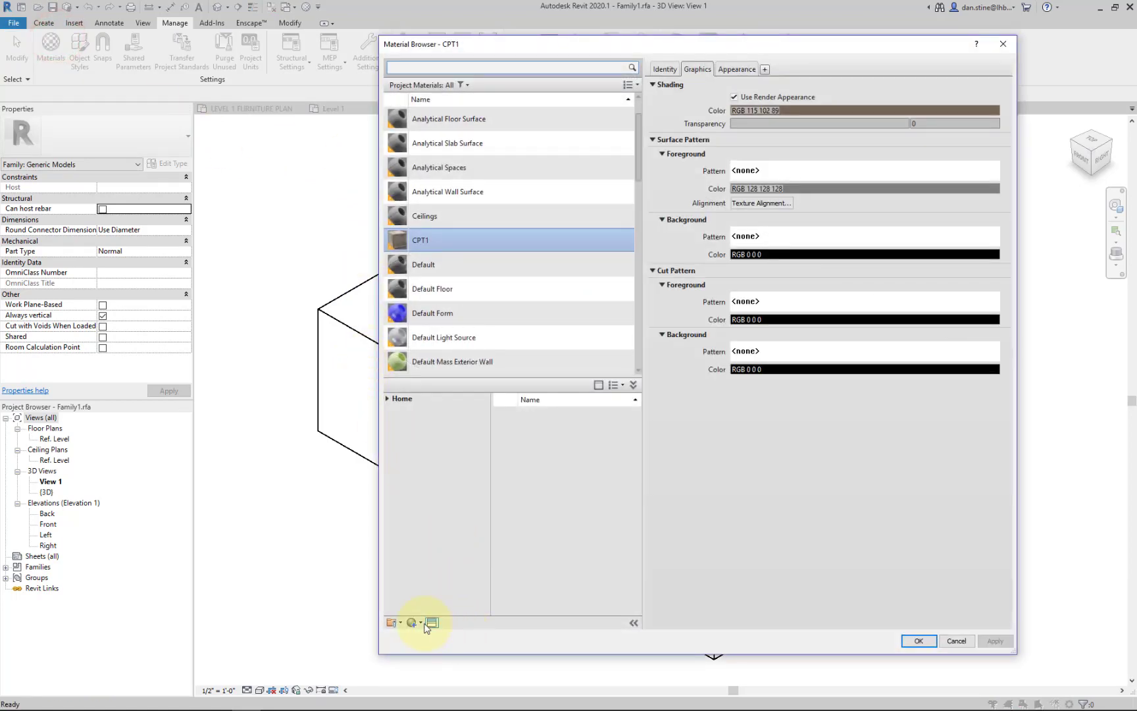
{"action": "left_click", "coordinate": [414, 622]}
{"action": "left_click", "coordinate": [429, 633]}
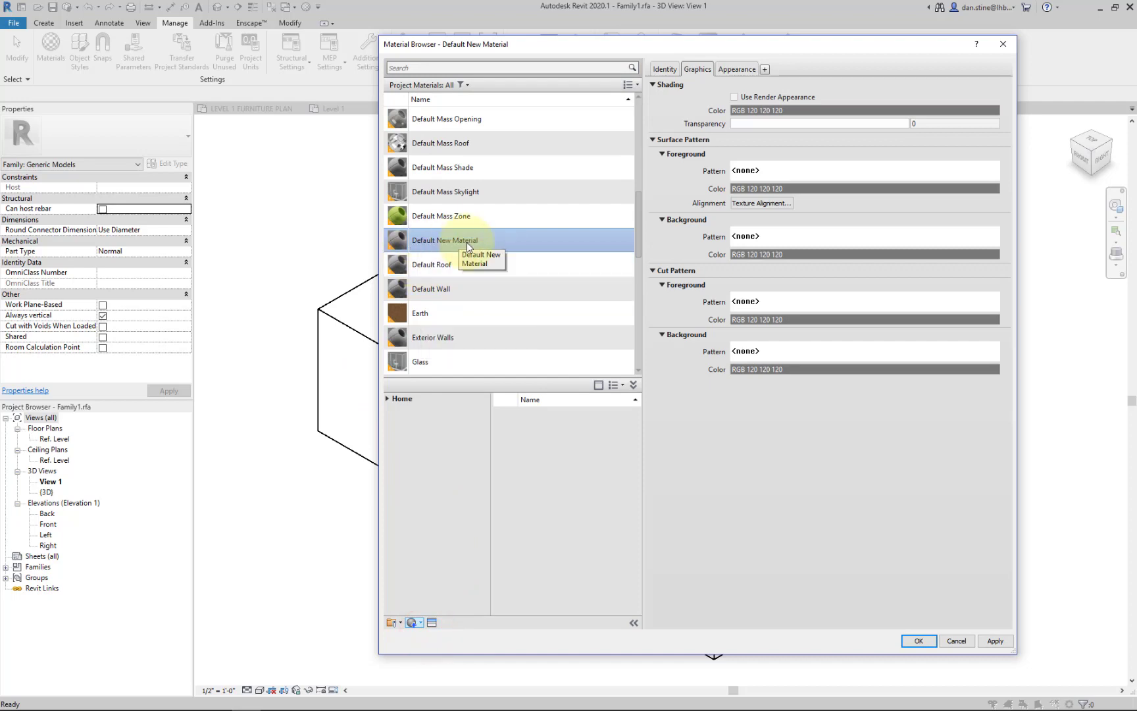
{"action": "left_click_drag", "start_coordinate": [590, 44], "coordinate": [326, 34]}
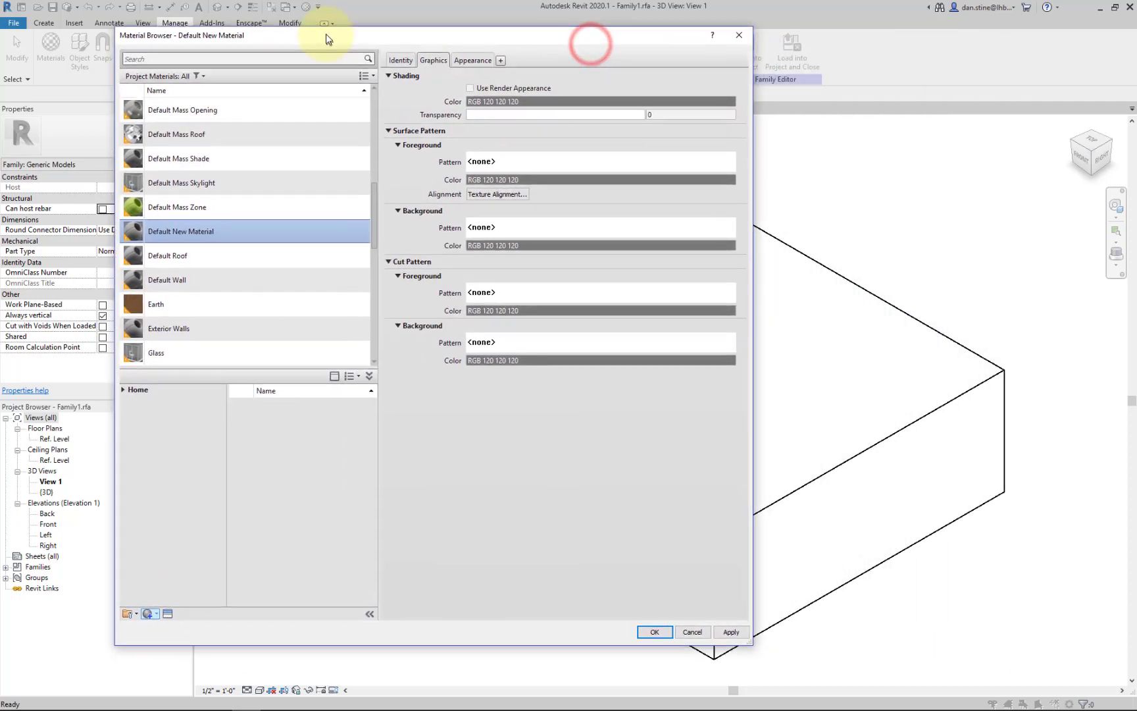
{"action": "left_click", "coordinate": [466, 58]}
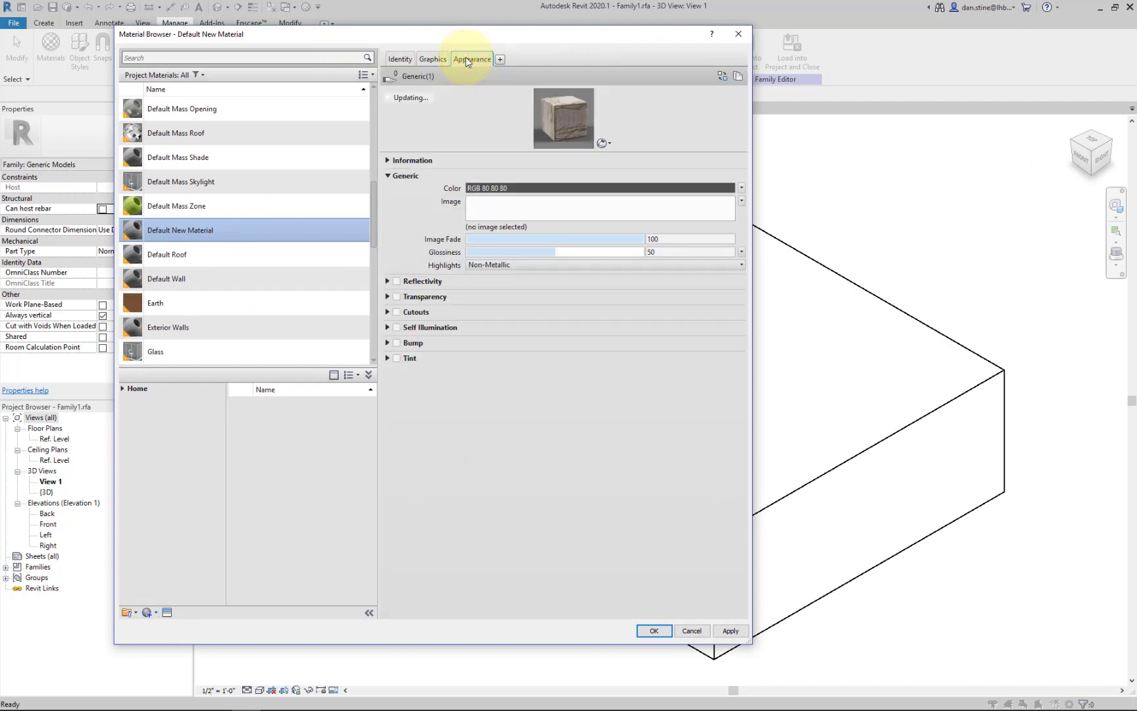
Replace the new material's appearance with Base Material - Metal from the Appearance Library's Miscellaneous Base Materials.
{"action": "left_click", "coordinate": [722, 77]}
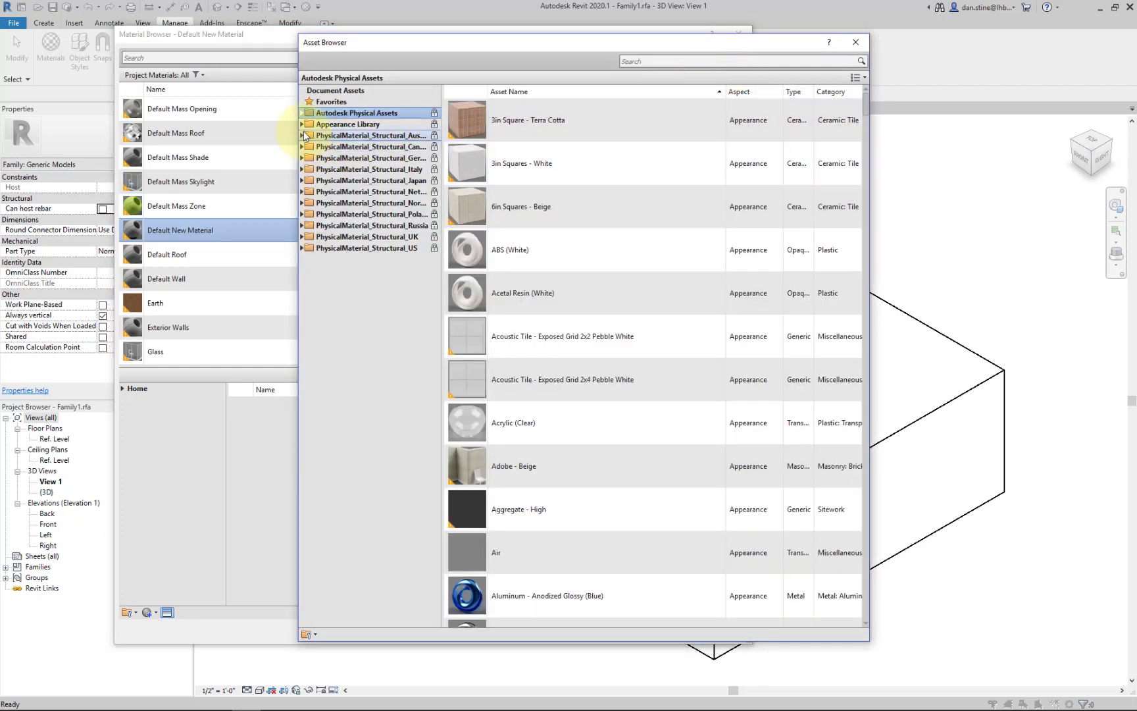
{"action": "left_click", "coordinate": [302, 124]}
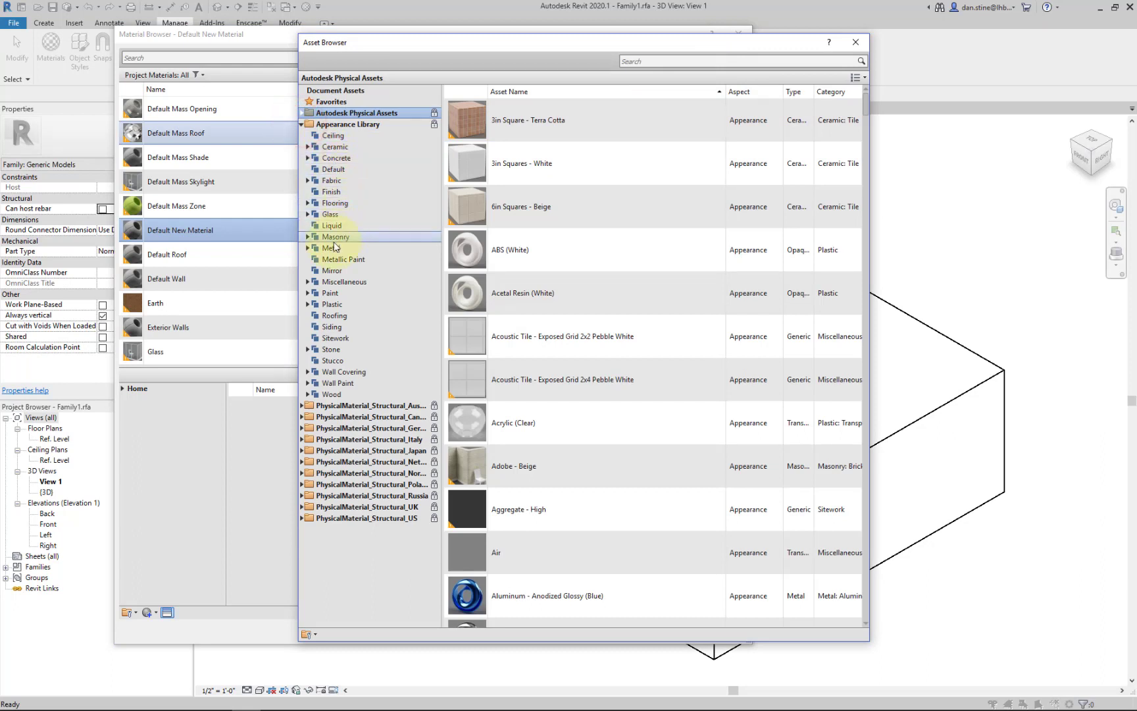
{"action": "left_click", "coordinate": [315, 283]}
{"action": "left_click", "coordinate": [307, 282]}
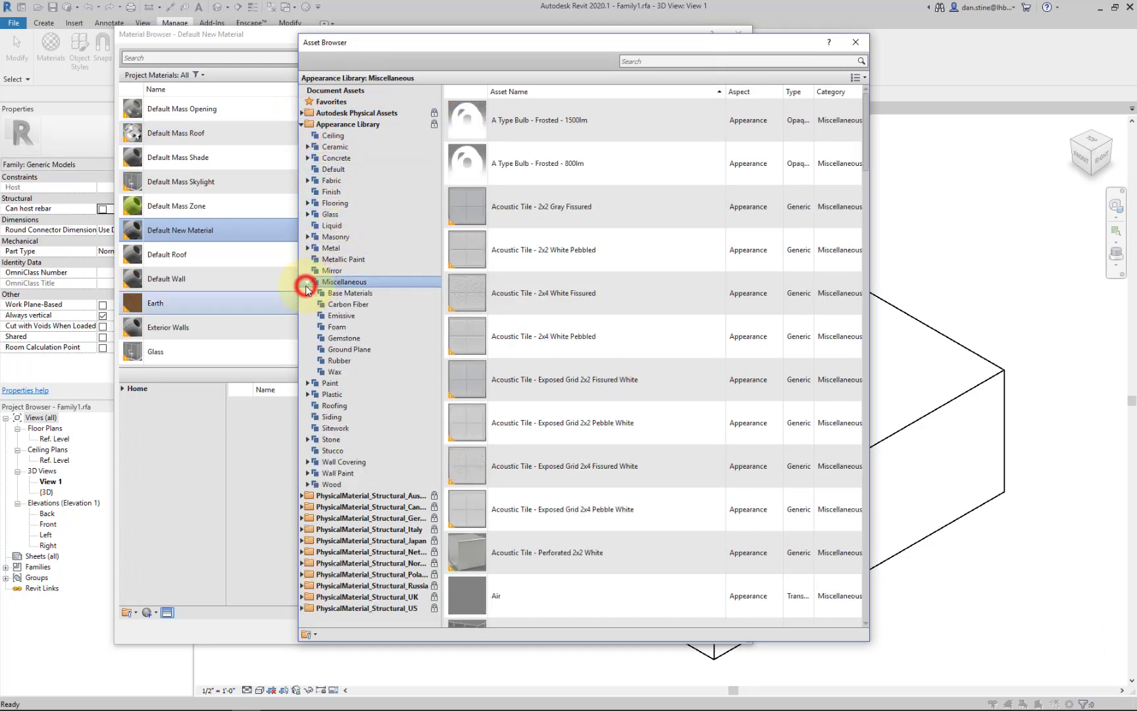
{"action": "left_click", "coordinate": [348, 295]}
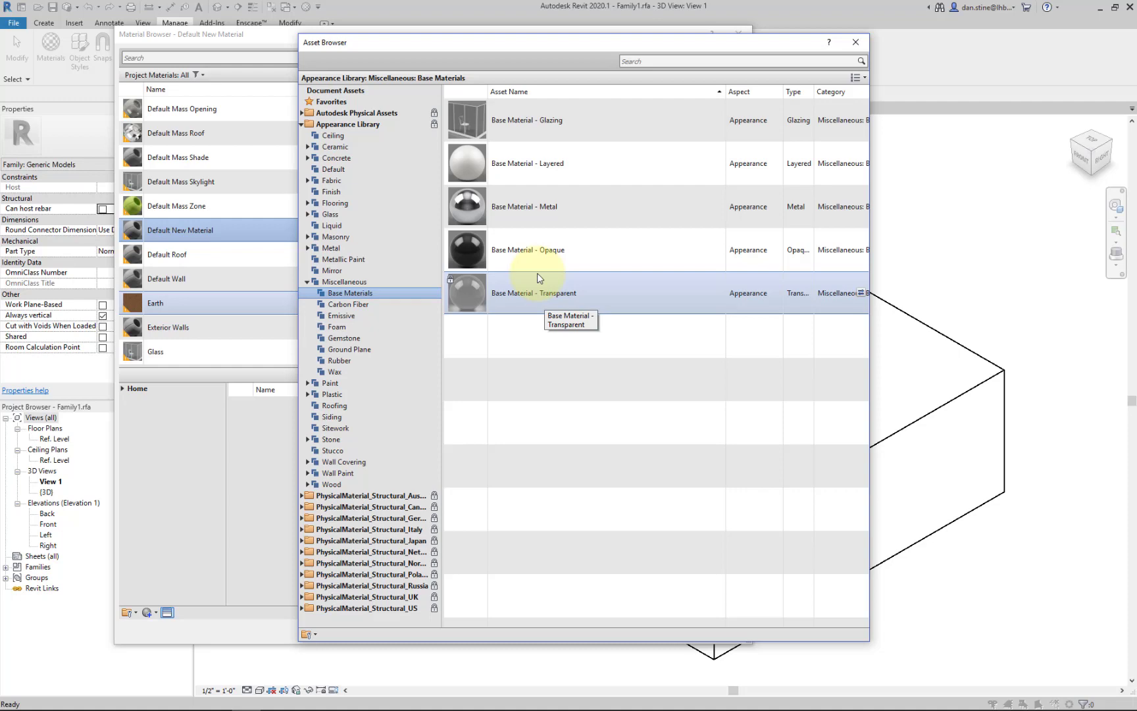
{"action": "left_click", "coordinate": [856, 43]}
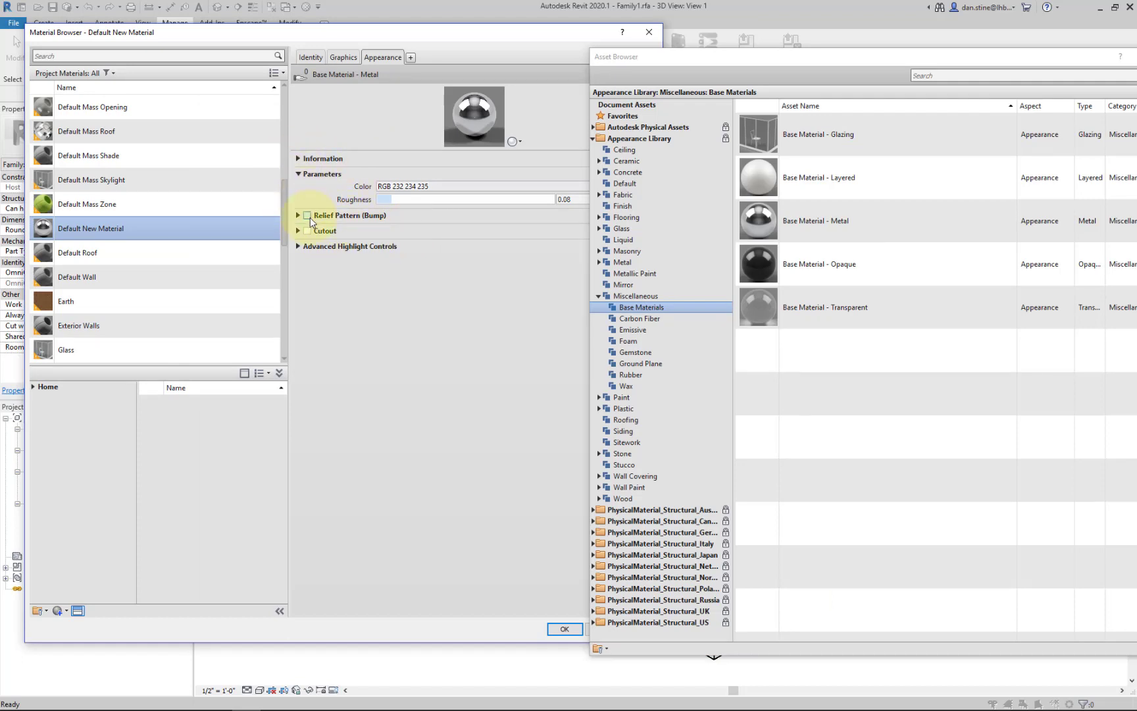
Compare the Opaque, Transparent, Glazing and Layered base materials as the new material's appearance, and discard the material changes.
{"action": "double_click", "coordinate": [844, 260]}
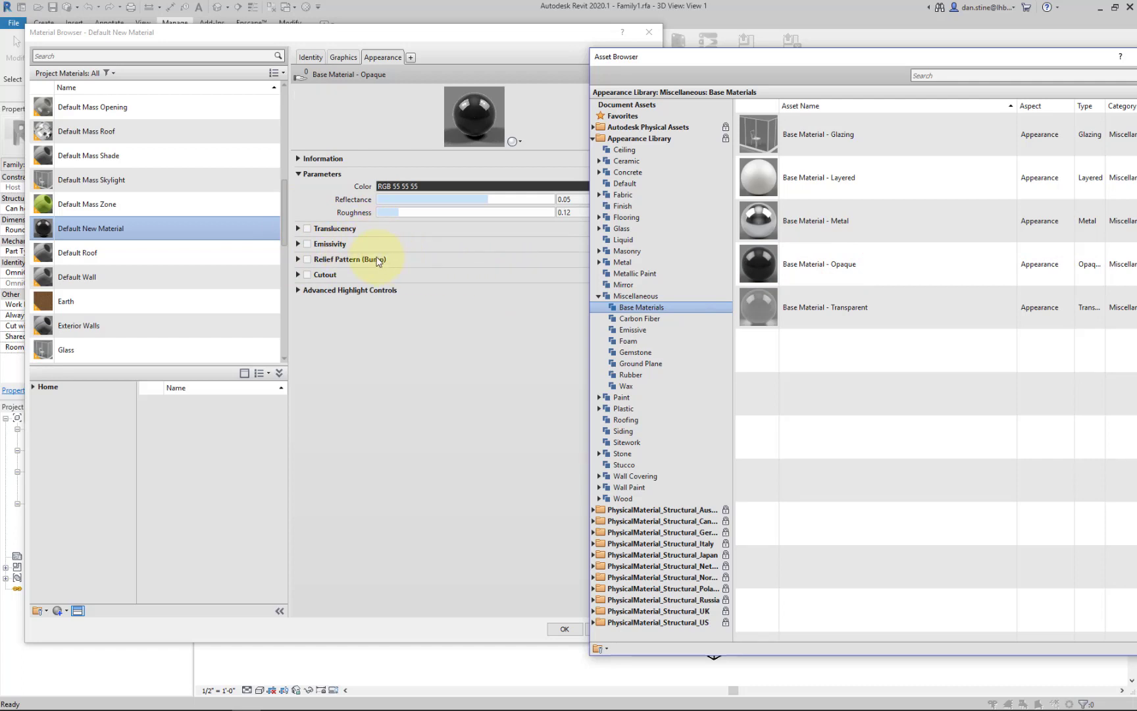
{"action": "left_click", "coordinate": [848, 309]}
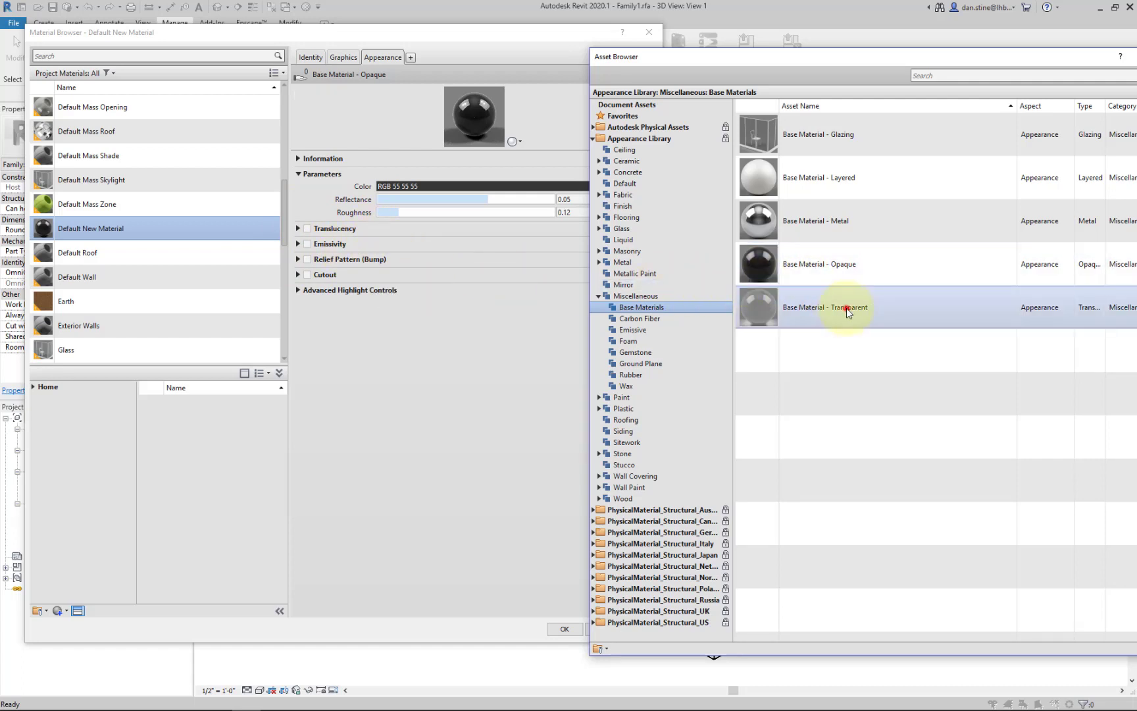
{"action": "double_click", "coordinate": [848, 309]}
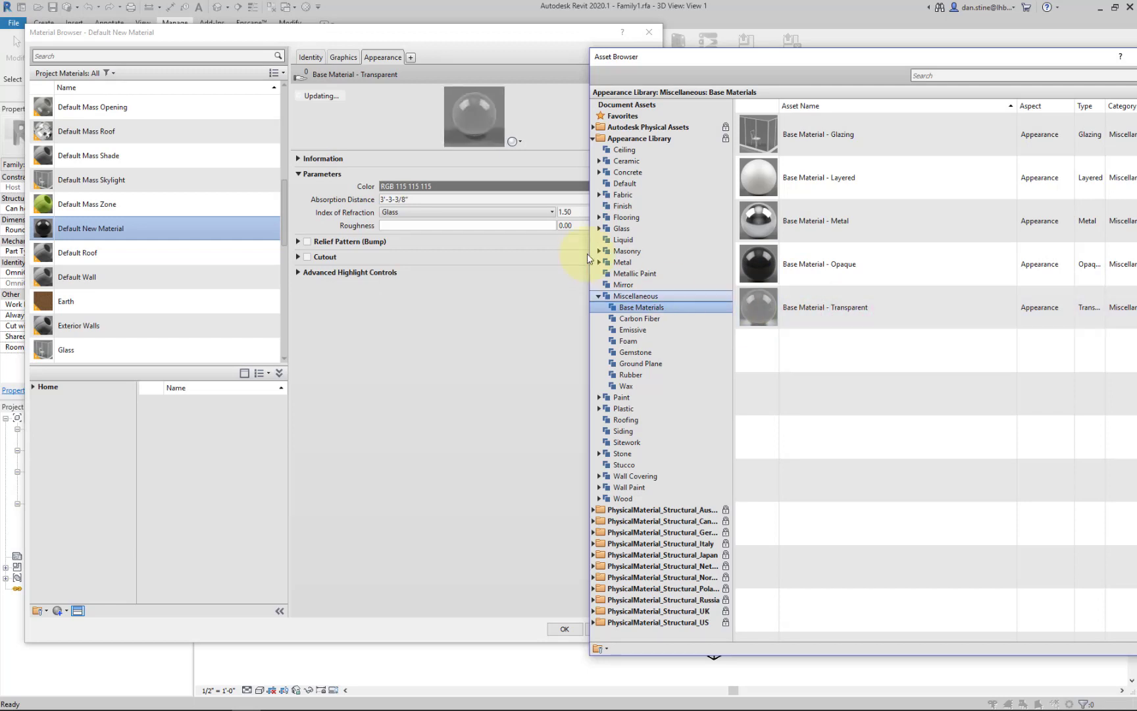
{"action": "double_click", "coordinate": [810, 133]}
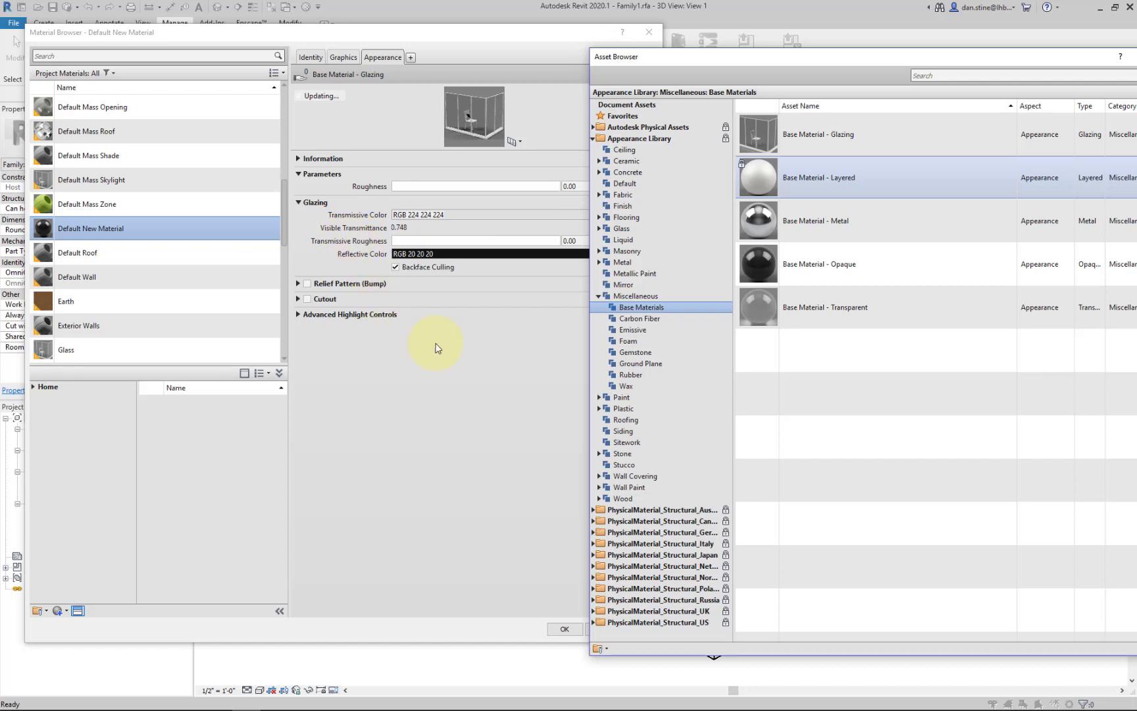
{"action": "left_click", "coordinate": [824, 223]}
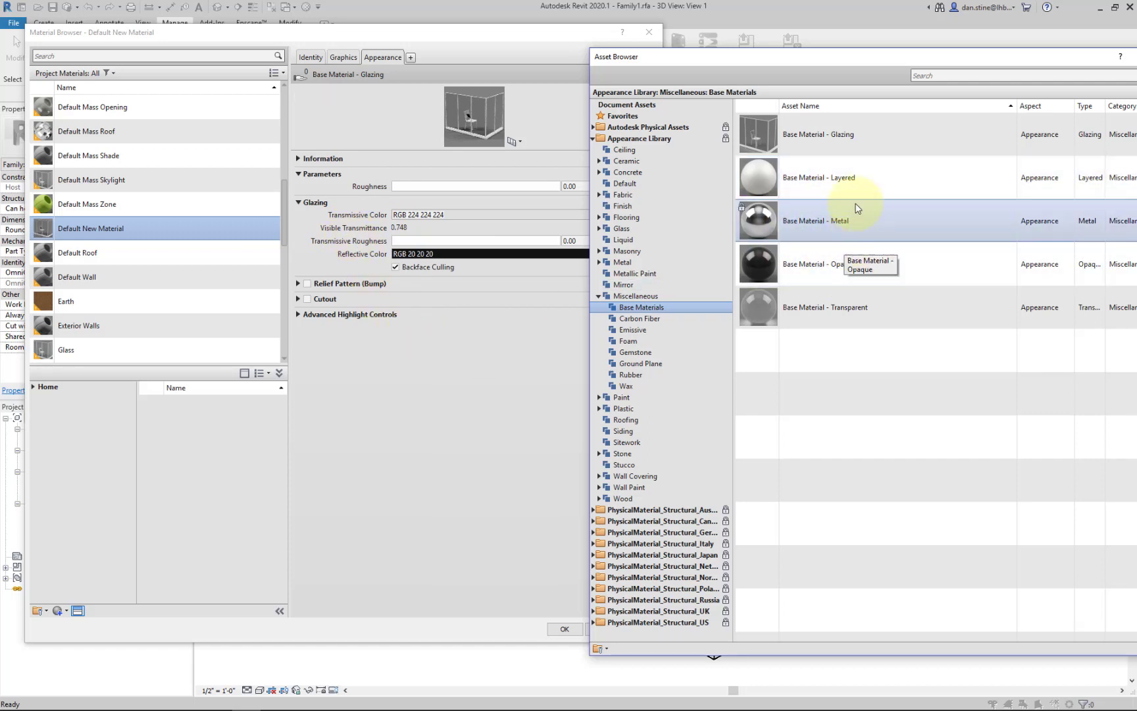
{"action": "double_click", "coordinate": [849, 176]}
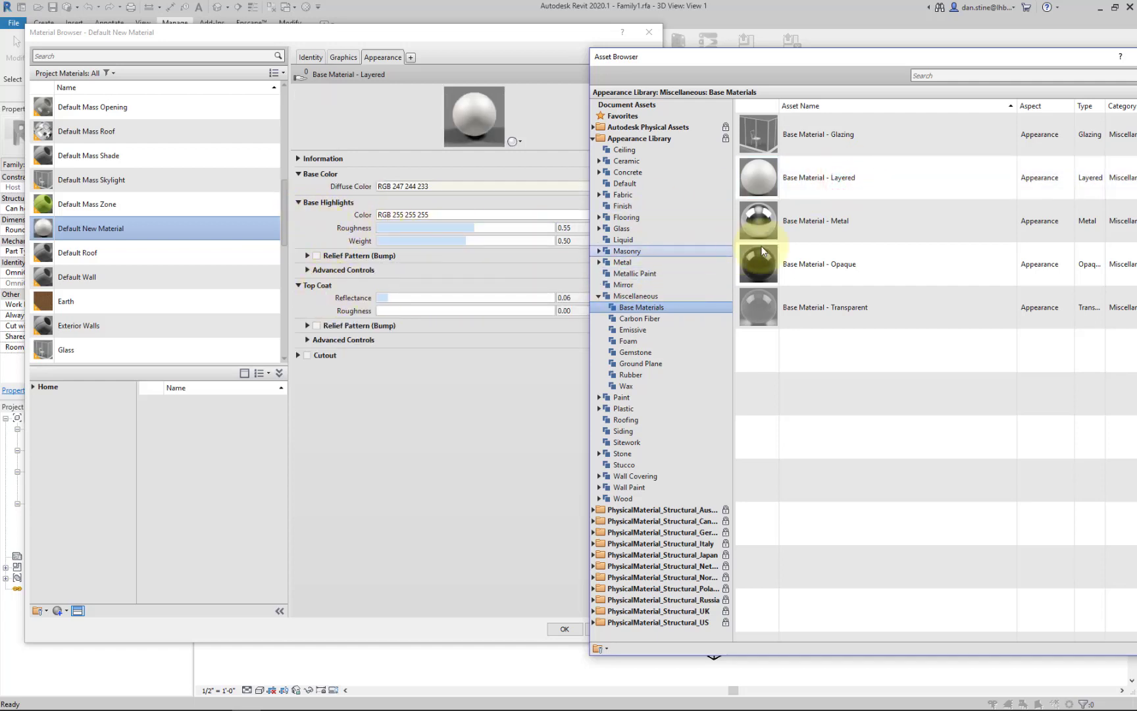
{"action": "double_click", "coordinate": [803, 264]}
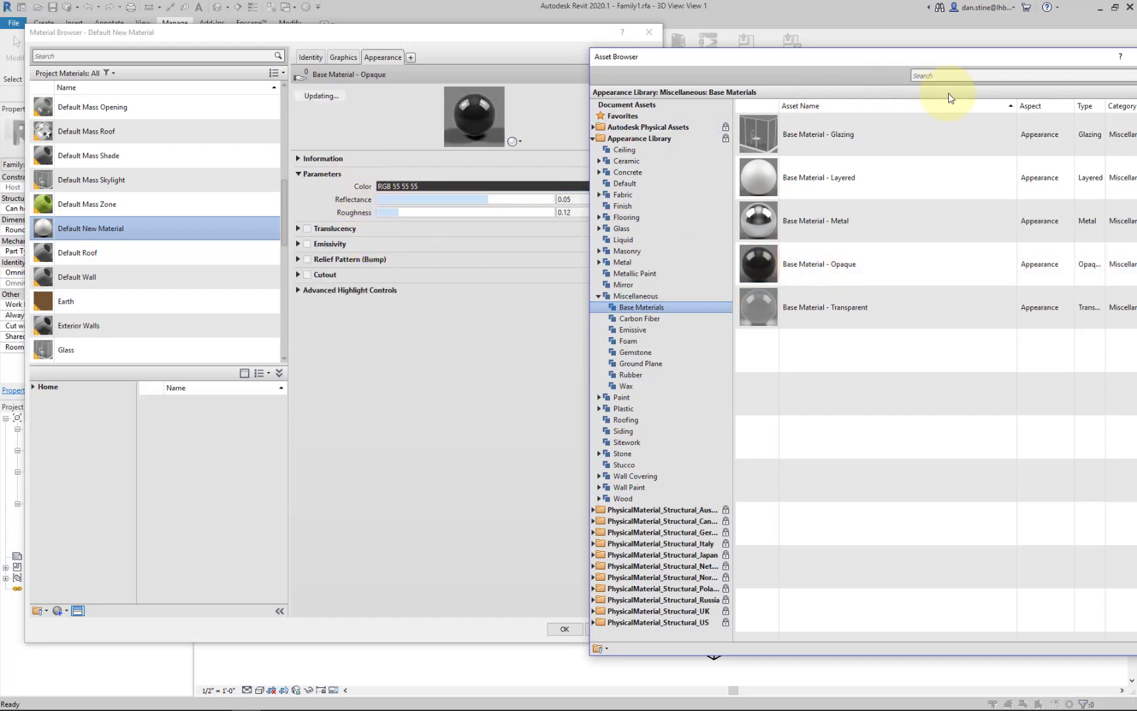
{"action": "left_click_drag", "start_coordinate": [939, 57], "coordinate": [803, 64]}
{"action": "left_click", "coordinate": [974, 55]}
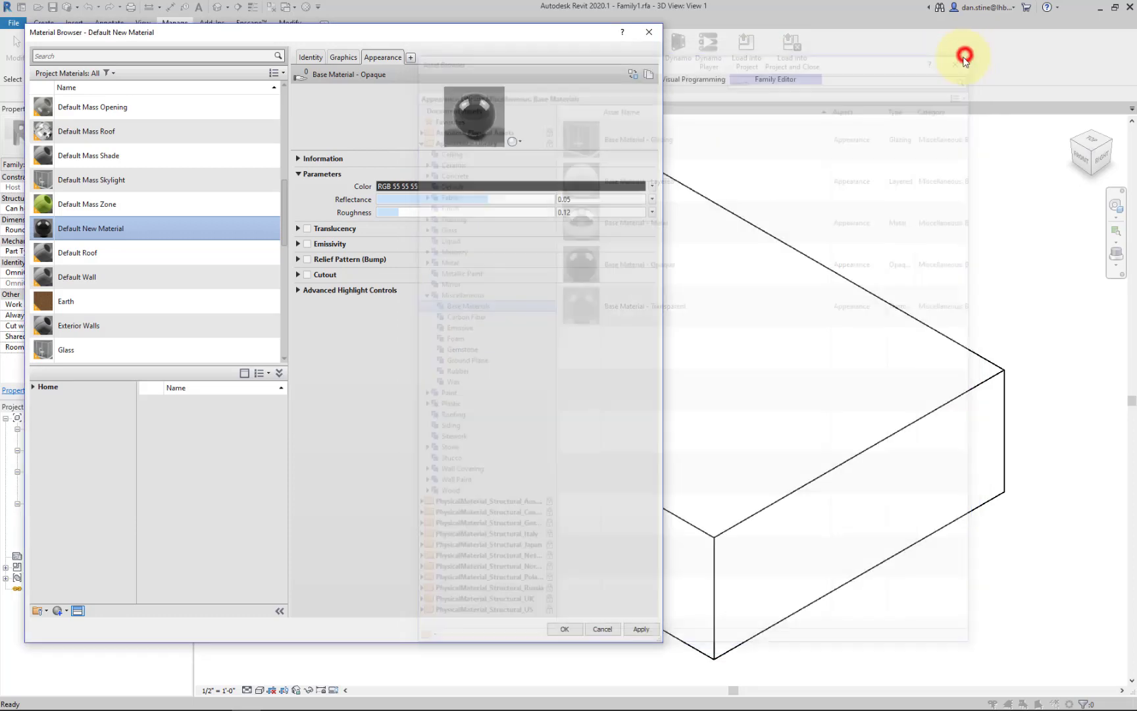
{"action": "left_click", "coordinate": [603, 629]}
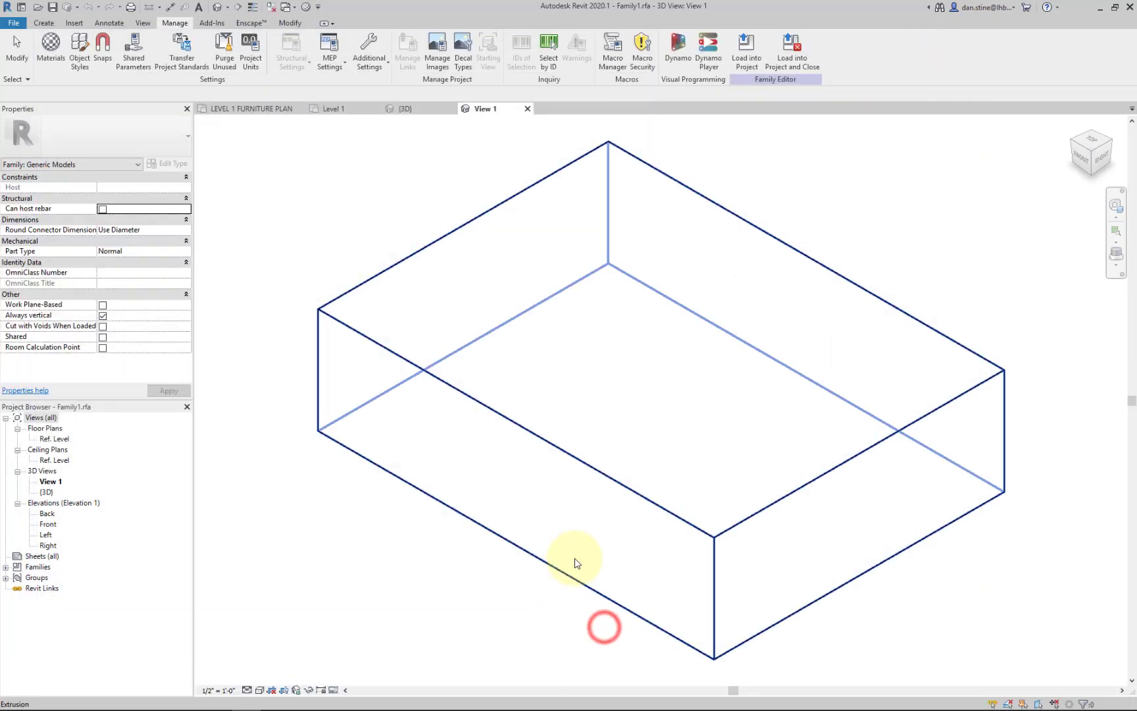